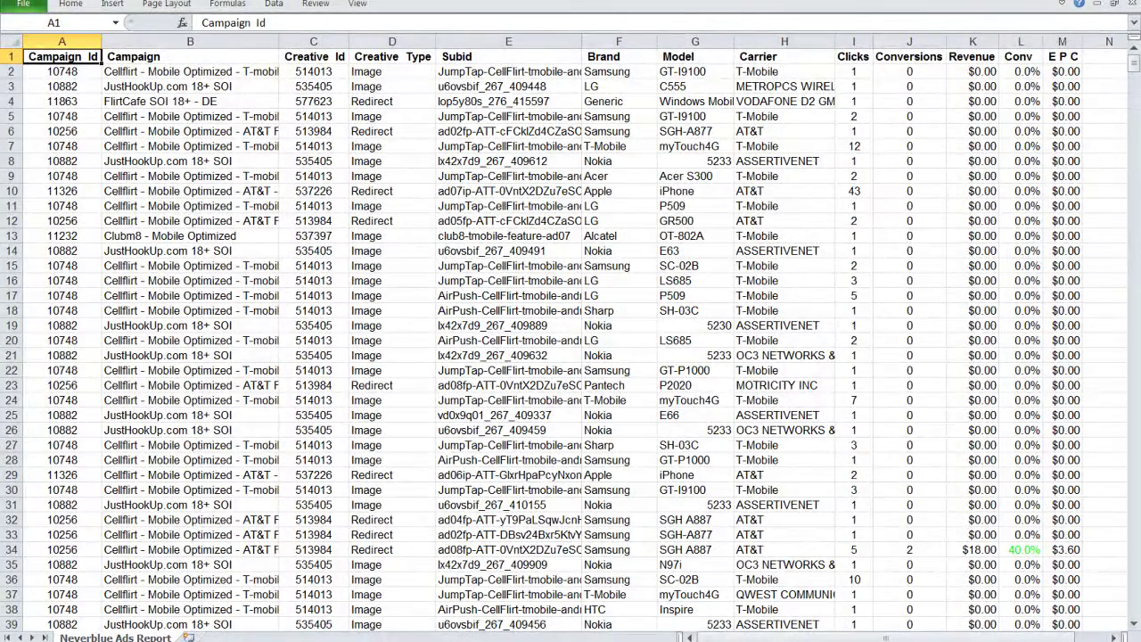
# - Create a PivotTable on a new worksheet from the entire data range of the Neverblue Ads Report sheet
pyautogui.hotkey('ctrl', 'shift', 'Right')
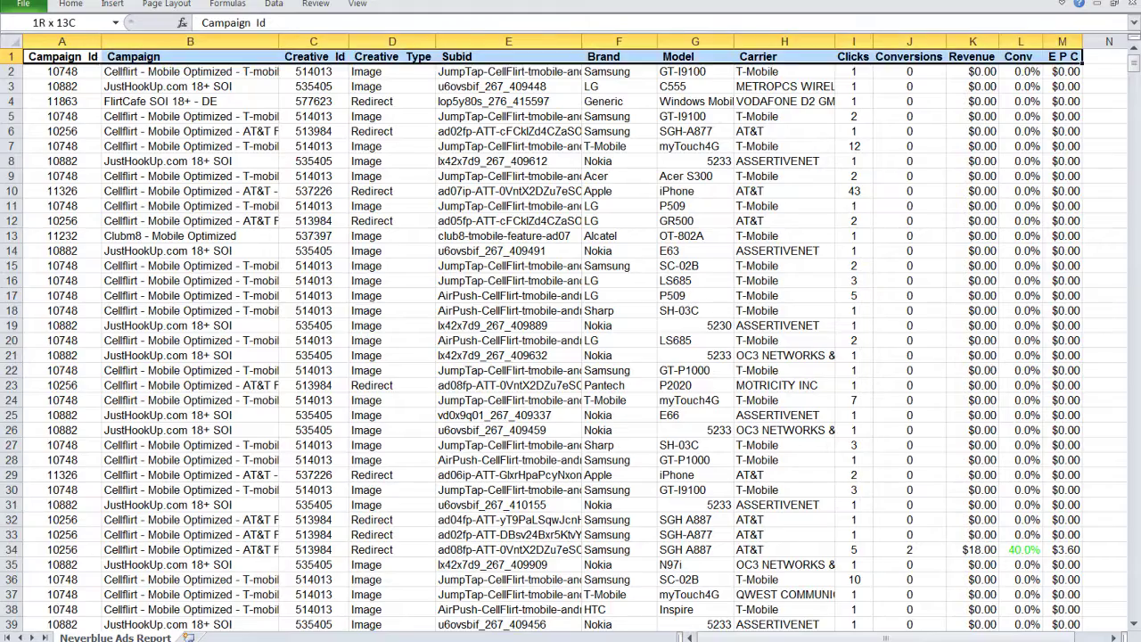
pyautogui.hotkey('ctrl', 'shift', 'Down')
pyautogui.click(111, 4)
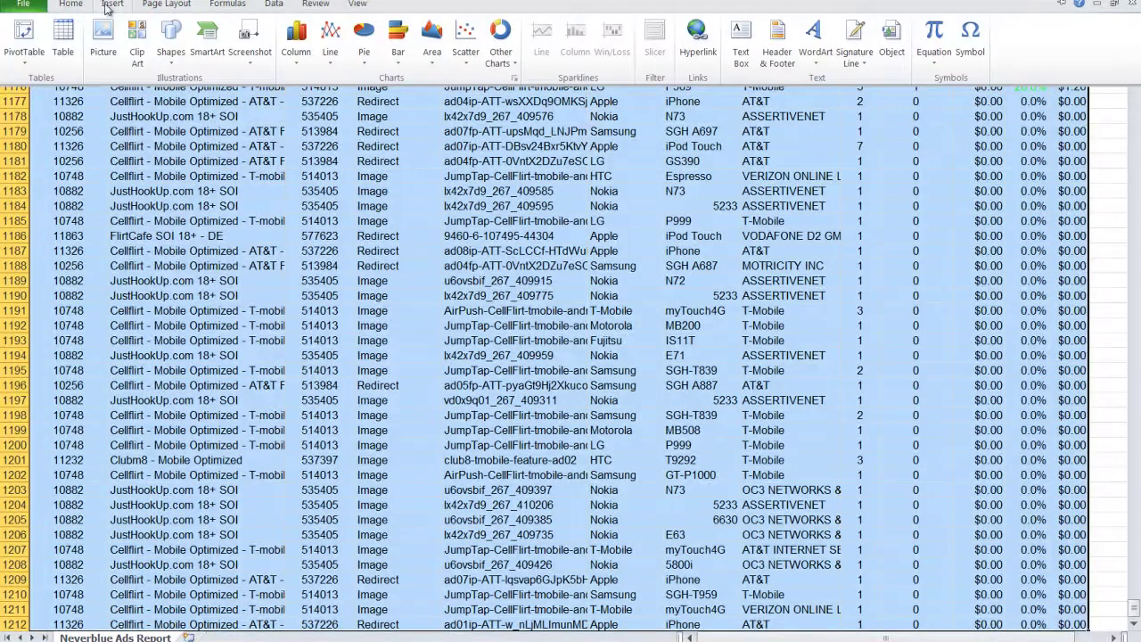
pyautogui.click(24, 55)
pyautogui.click(36, 89)
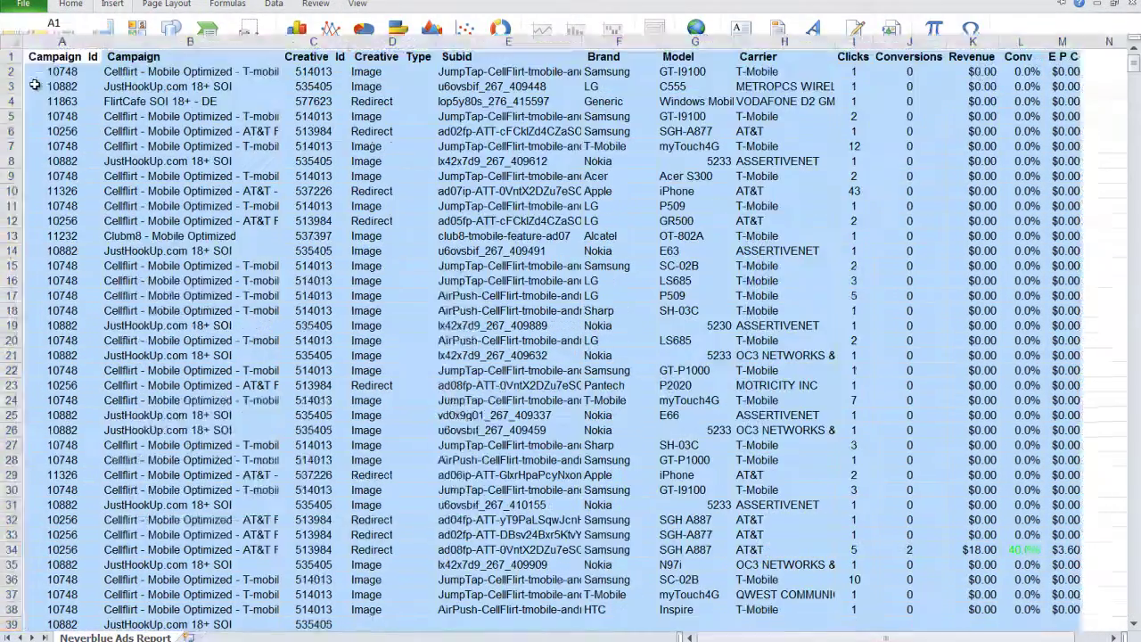
pyautogui.click(354, 502)
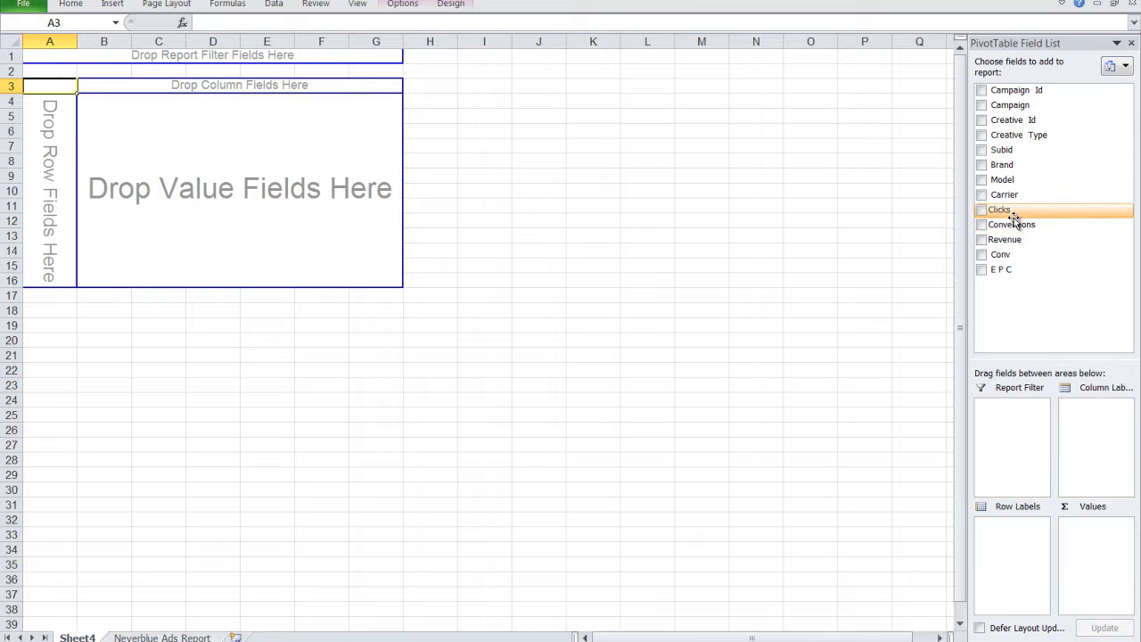
# - Add Campaign as the row labels and Clicks, Conversions and Revenue as summed values in the PivotTable
pyautogui.moveTo(1013, 219); pyautogui.dragTo(82, 215)
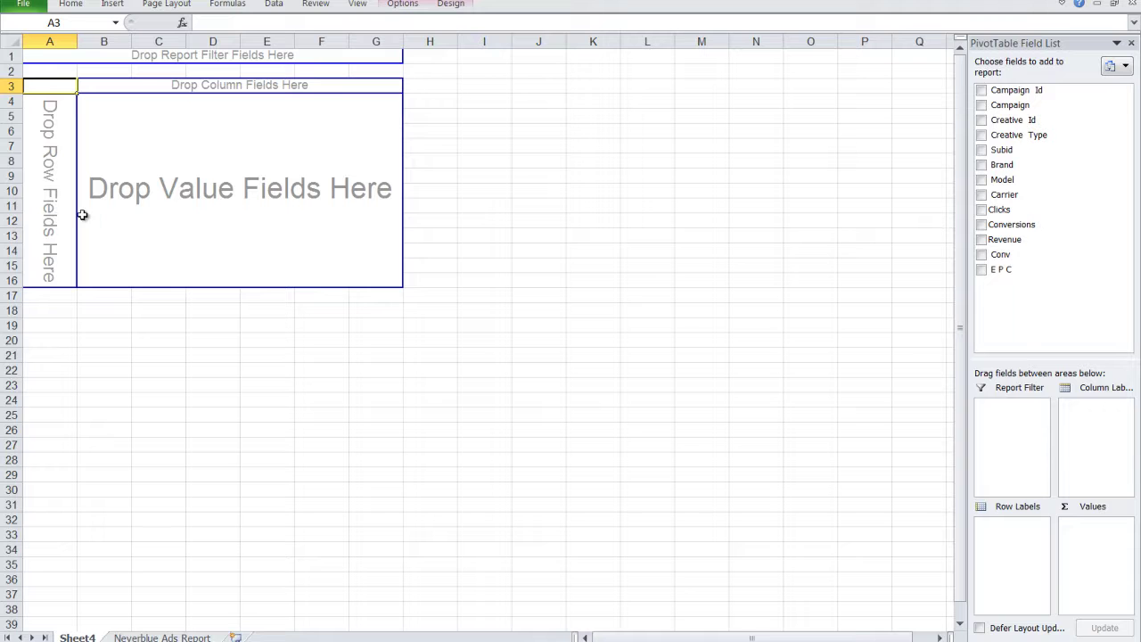
pyautogui.click(982, 105)
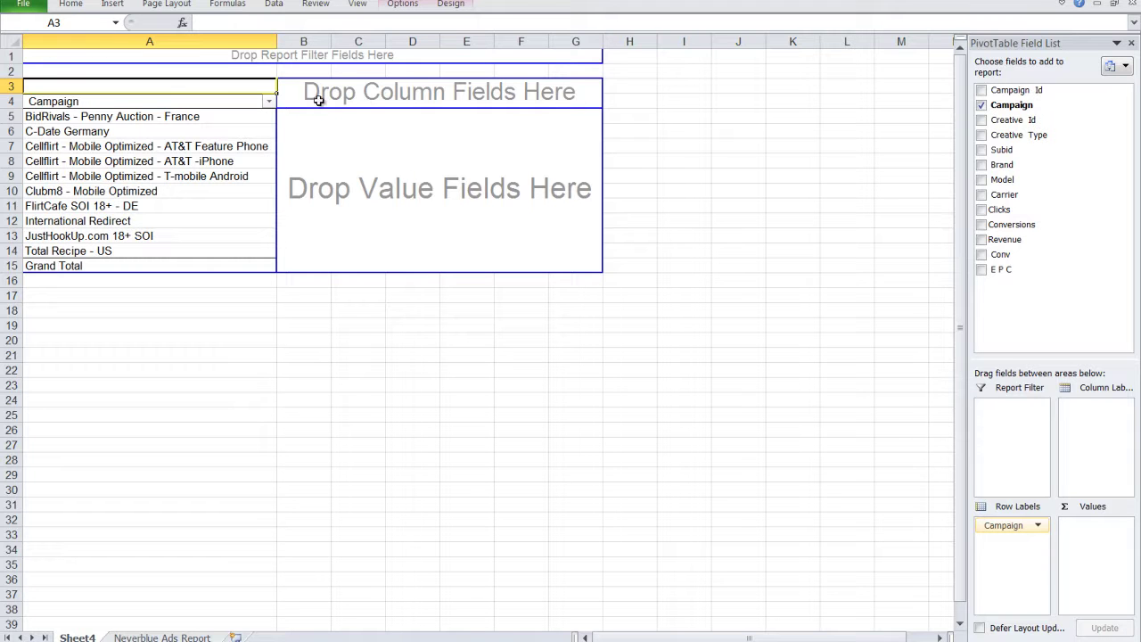
pyautogui.click(981, 212)
pyautogui.click(981, 226)
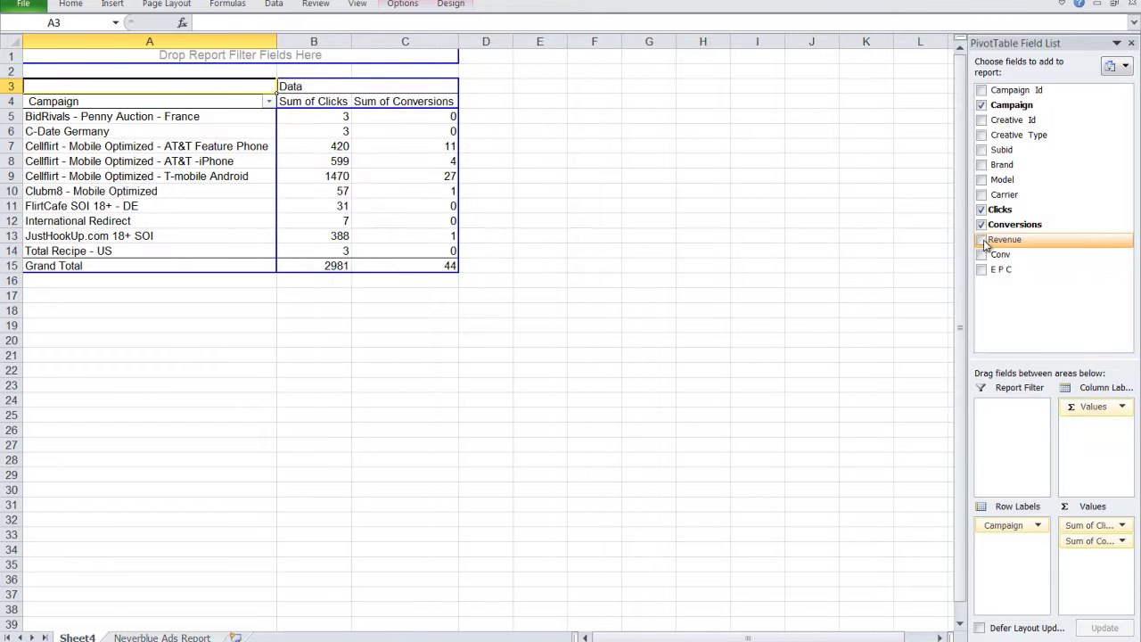
pyautogui.click(984, 241)
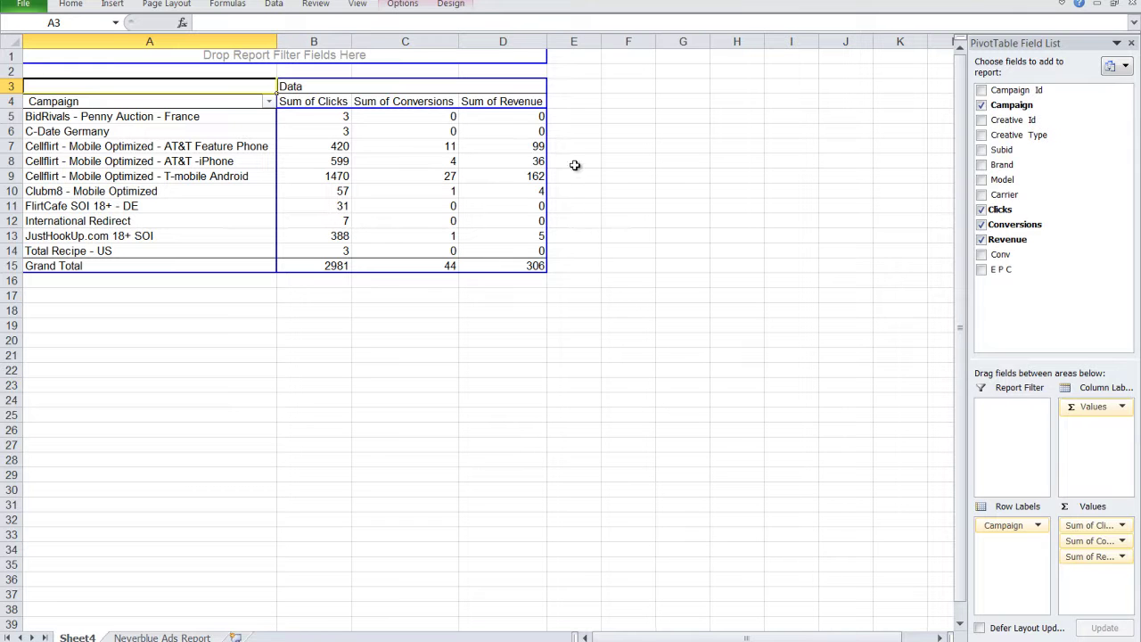
# - Format the Sum of Revenue values, including the grand total, as Currency with two decimal places and the $ symbol
pyautogui.click(319, 102)
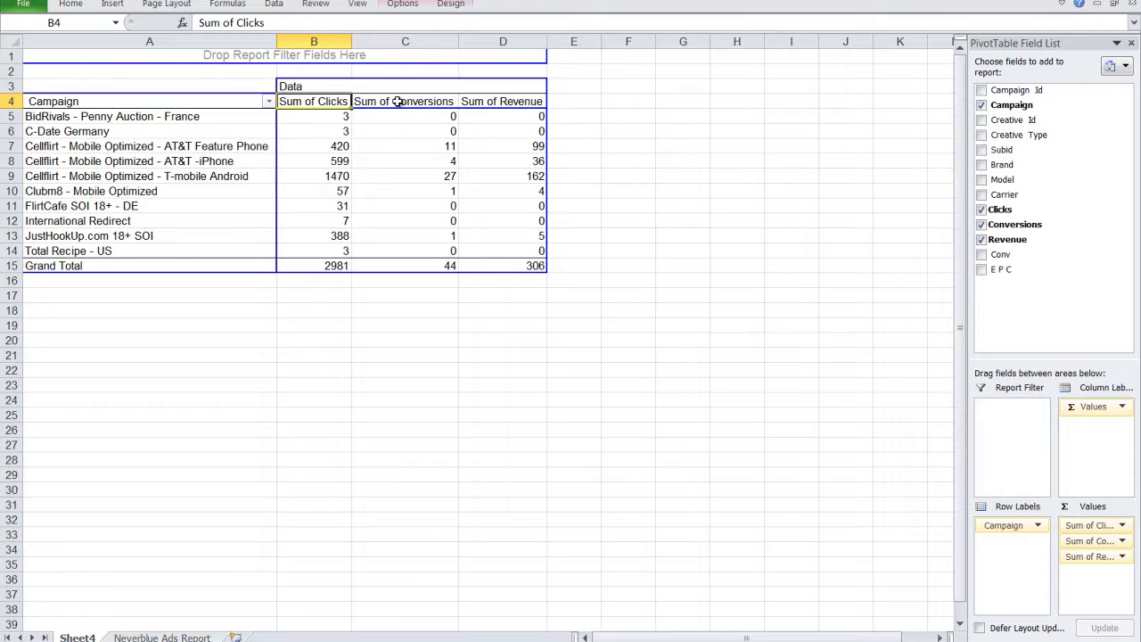
pyautogui.click(430, 102)
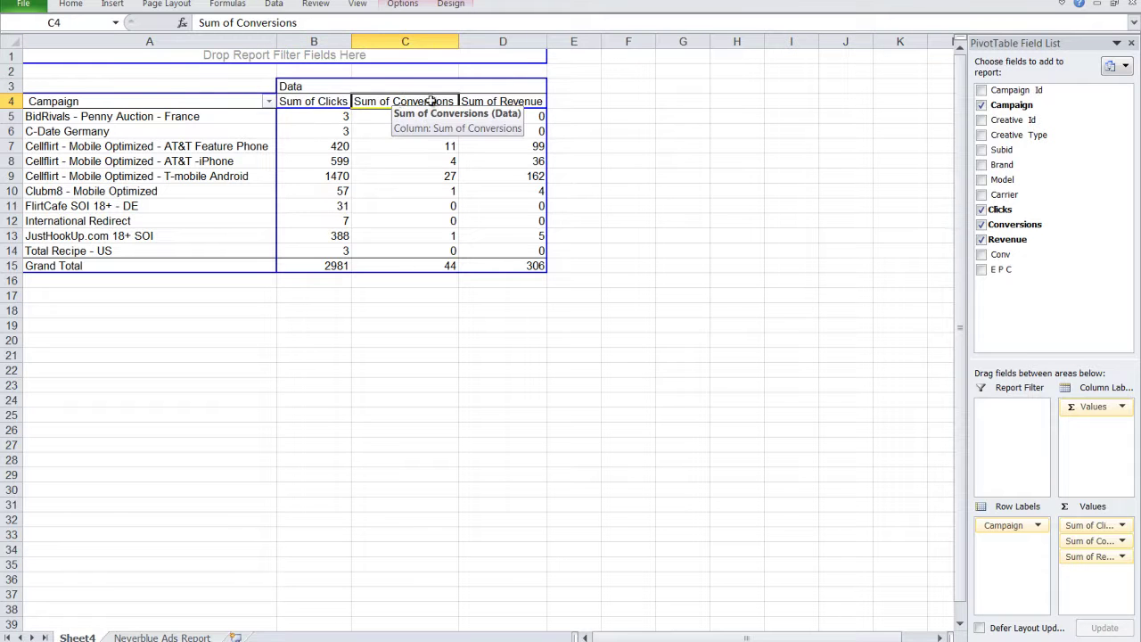
pyautogui.click(509, 101)
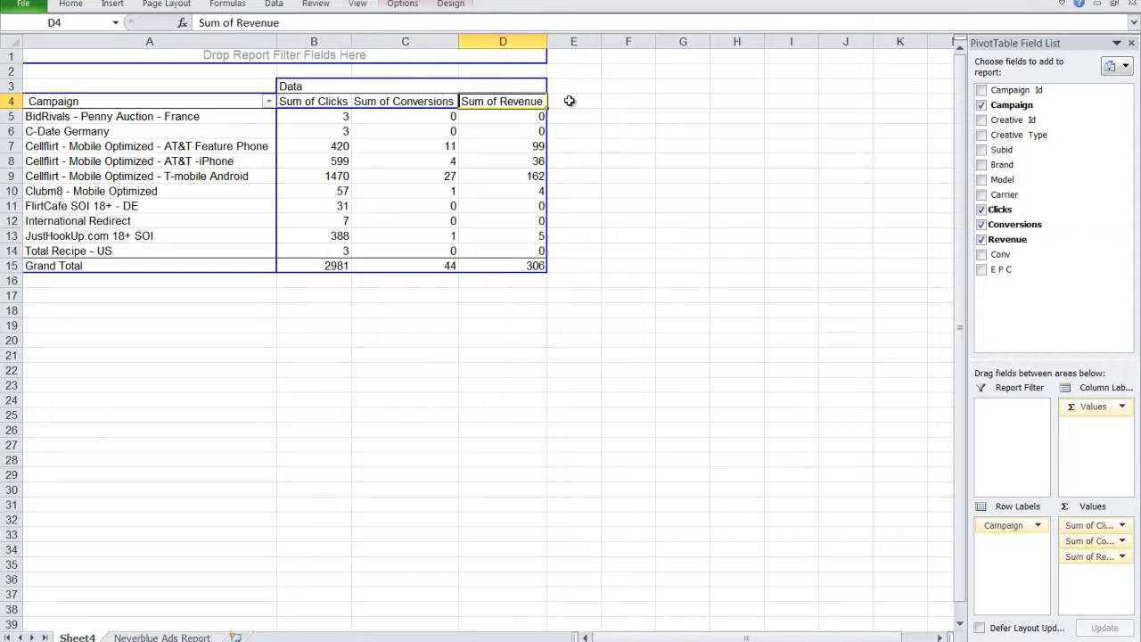
pyautogui.press('Down')
pyautogui.hotkey('ctrl', 'shift', 'Down')
pyautogui.hotkey('ctrl', '1')
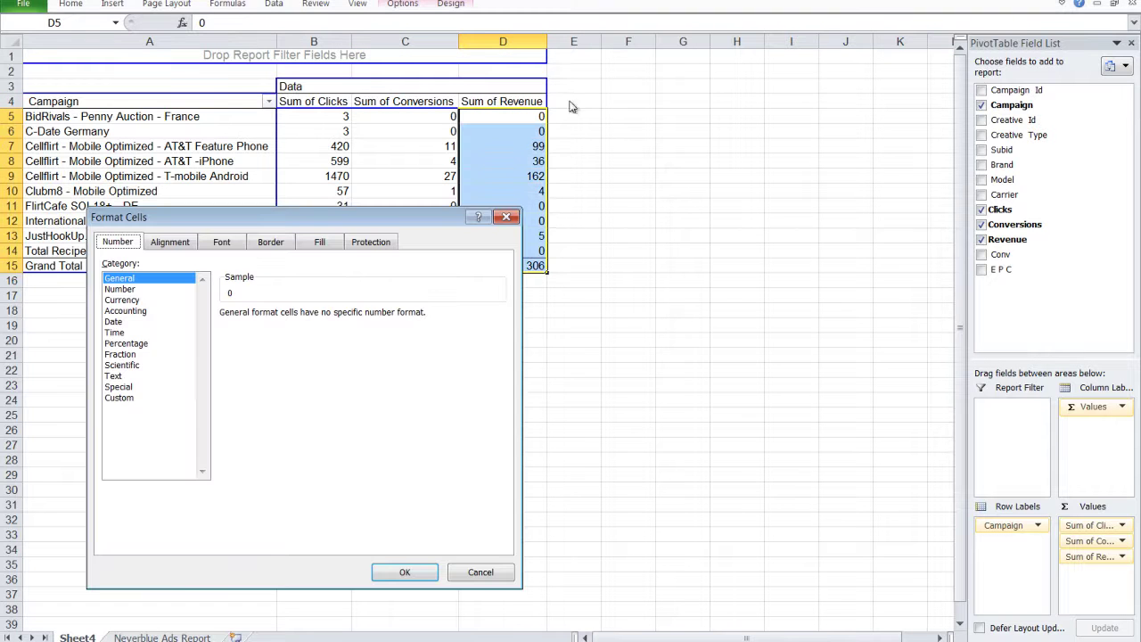
pyautogui.click(137, 302)
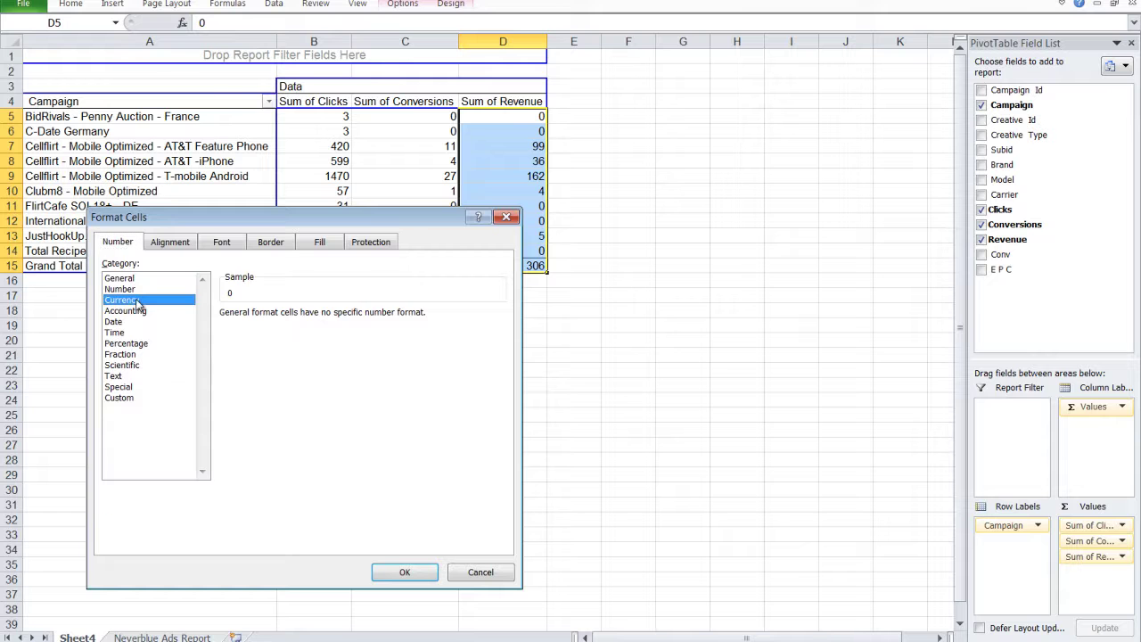
pyautogui.click(405, 573)
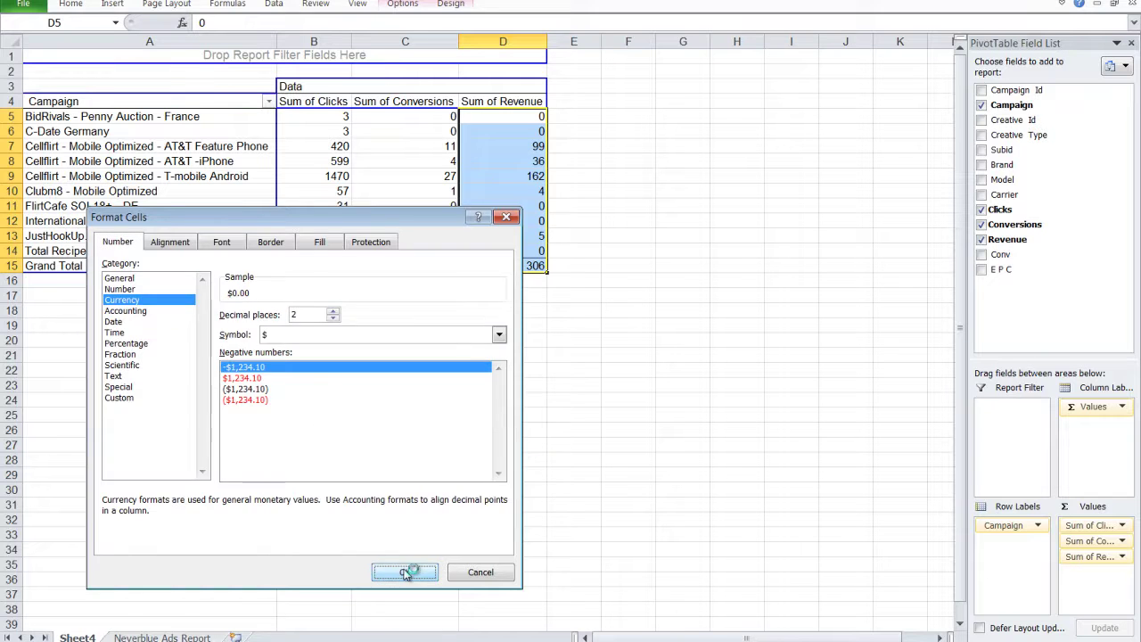
pyautogui.click(501, 267)
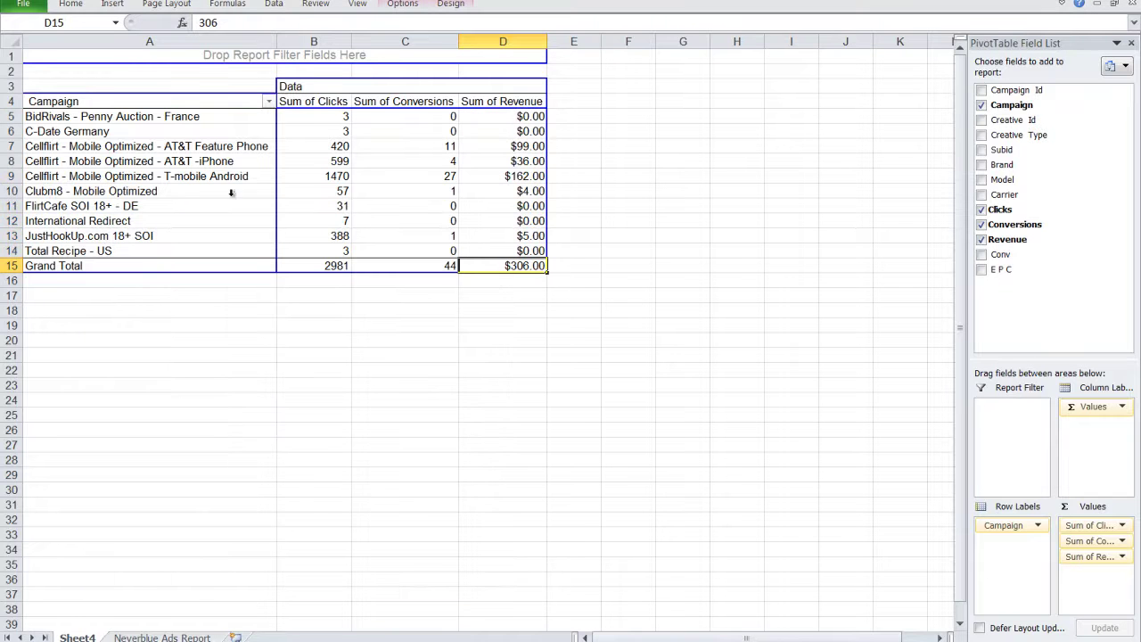
# - Review the Cellflirt T-mobile Android campaign row, and add Brand as a second row label under Campaign
pyautogui.moveTo(133, 176); pyautogui.dragTo(592, 176)
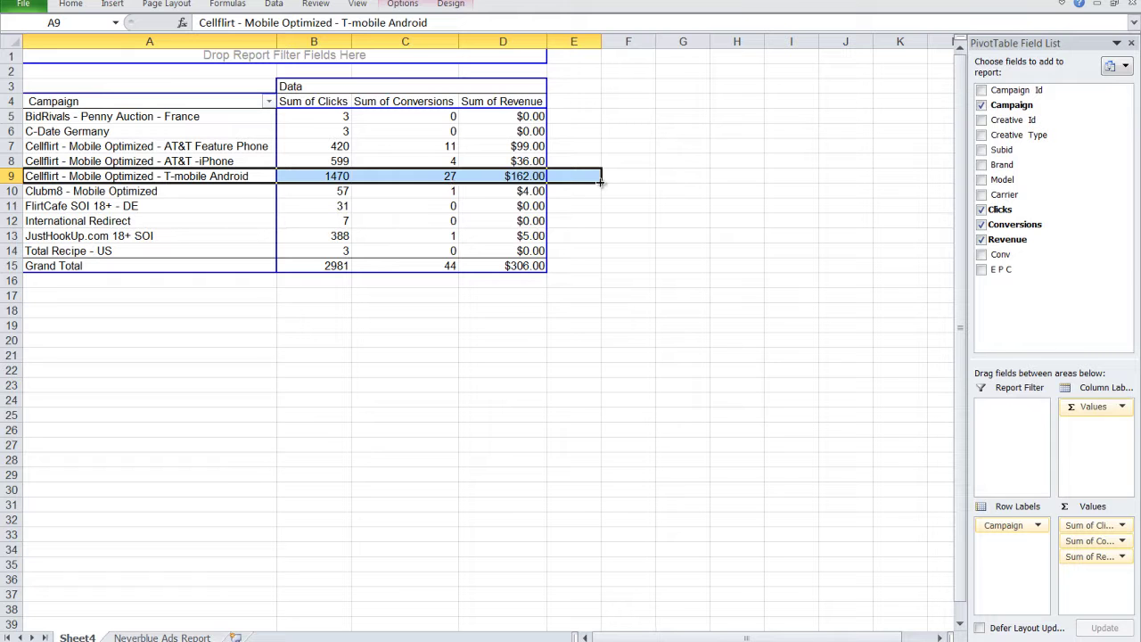
pyautogui.hotkey('ctrl', 'End')
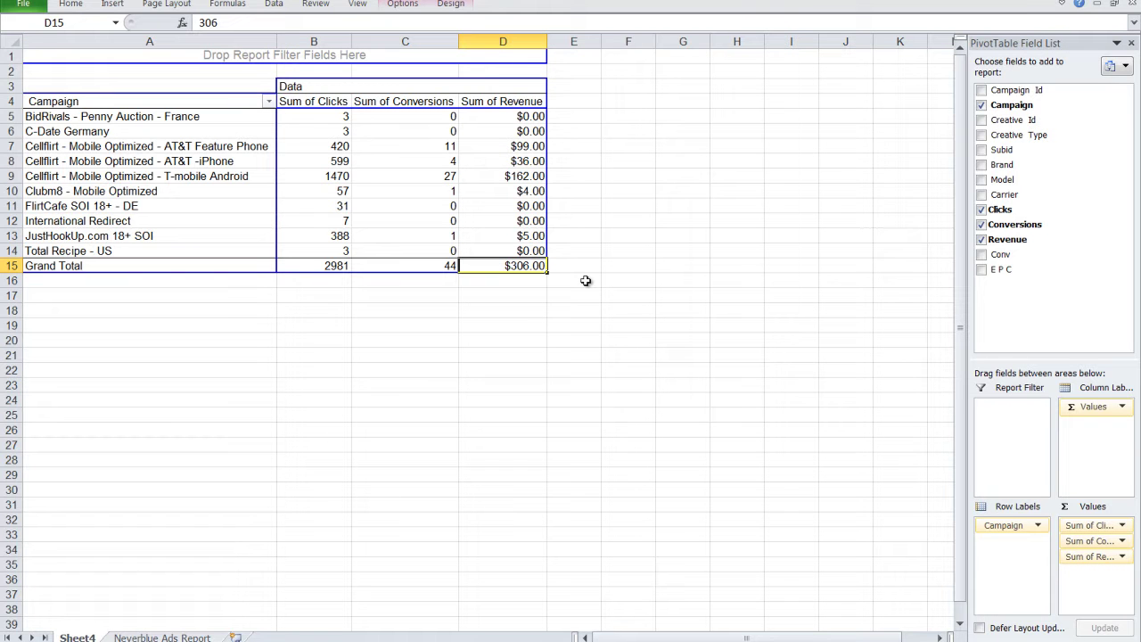
pyautogui.click(981, 165)
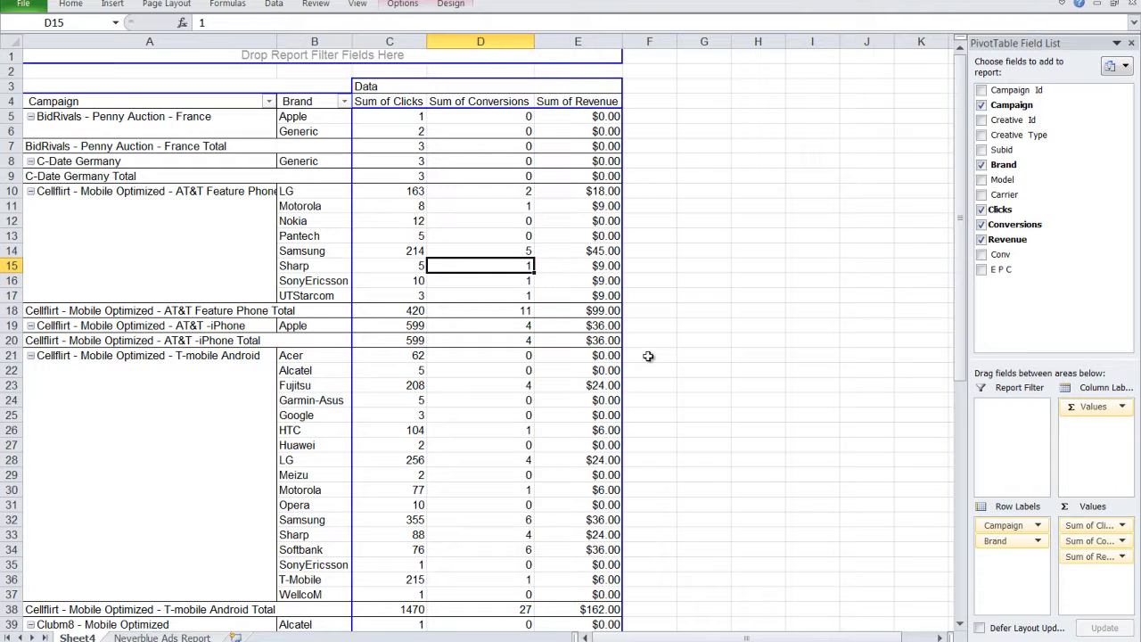
# - Collapse the entire Campaign field in the PivotTable to hide the brand breakdown
pyautogui.click(149, 163)
pyautogui.hotkey('ctrl', 'a')
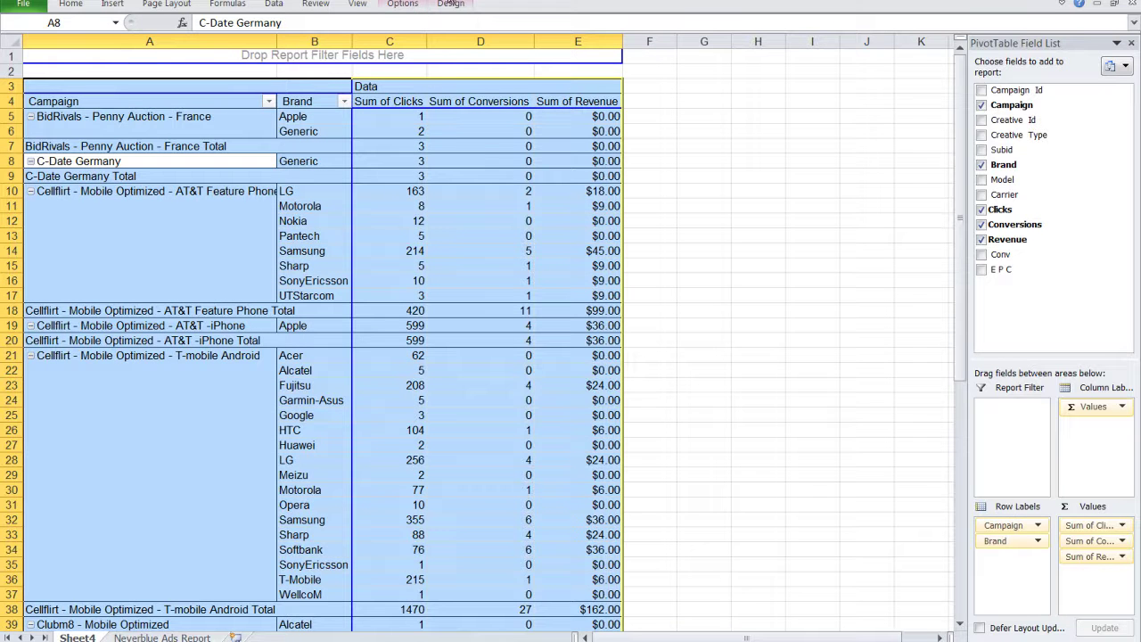
pyautogui.click(401, 5)
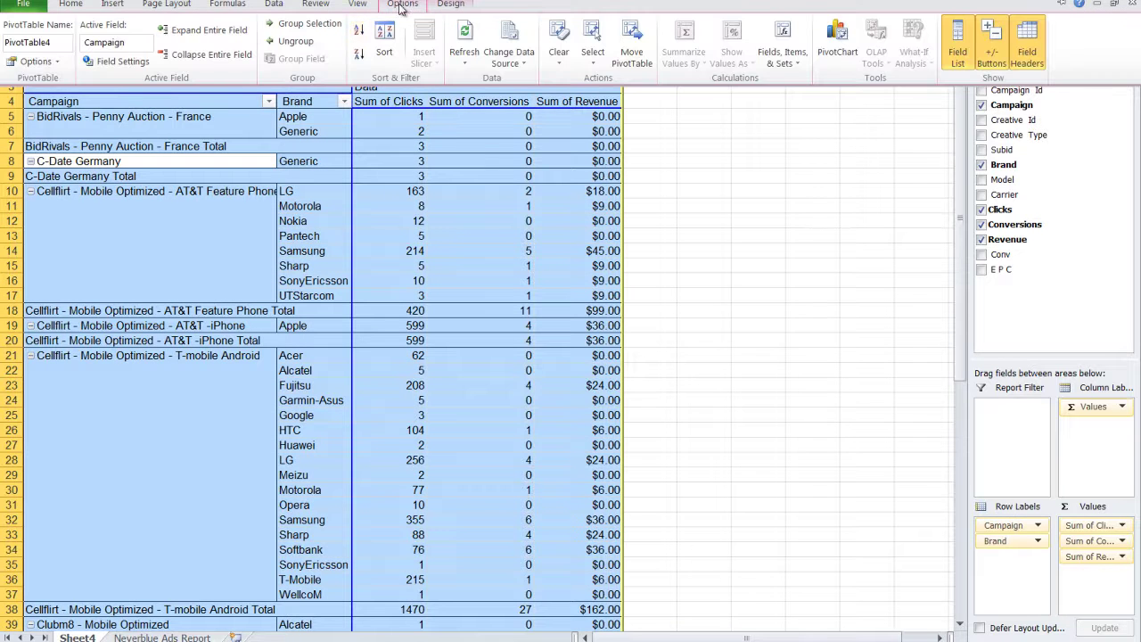
pyautogui.click(189, 57)
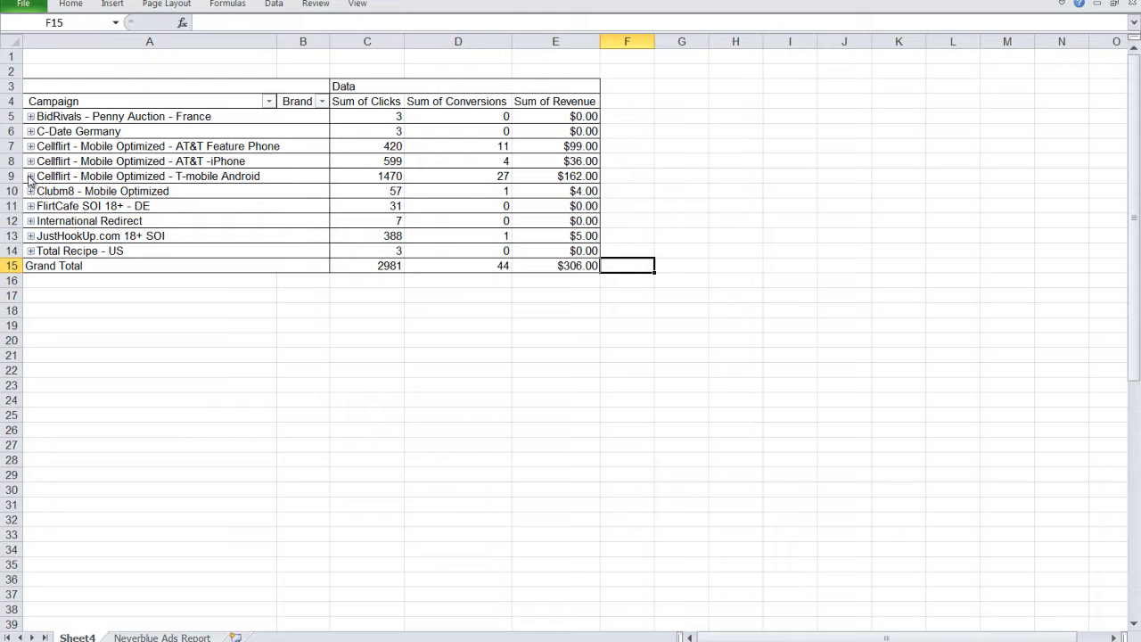
# - Expand the Cellflirt - Mobile Optimized - T-mobile Android campaign and look over its brand rows
pyautogui.click(30, 176)
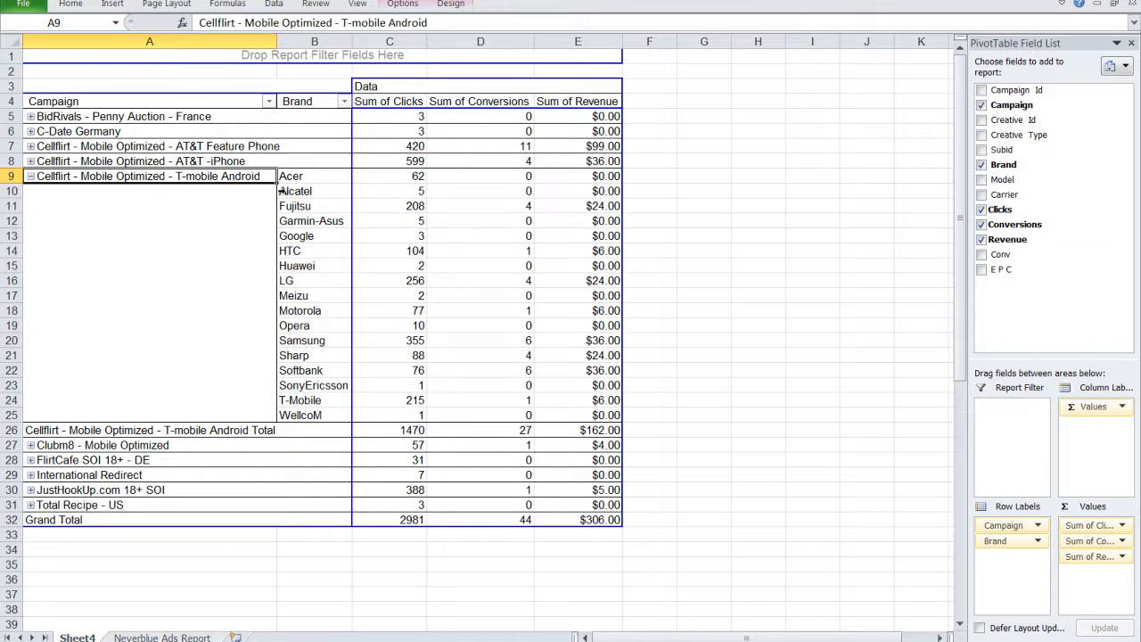
pyautogui.moveTo(318, 181); pyautogui.dragTo(312, 415)
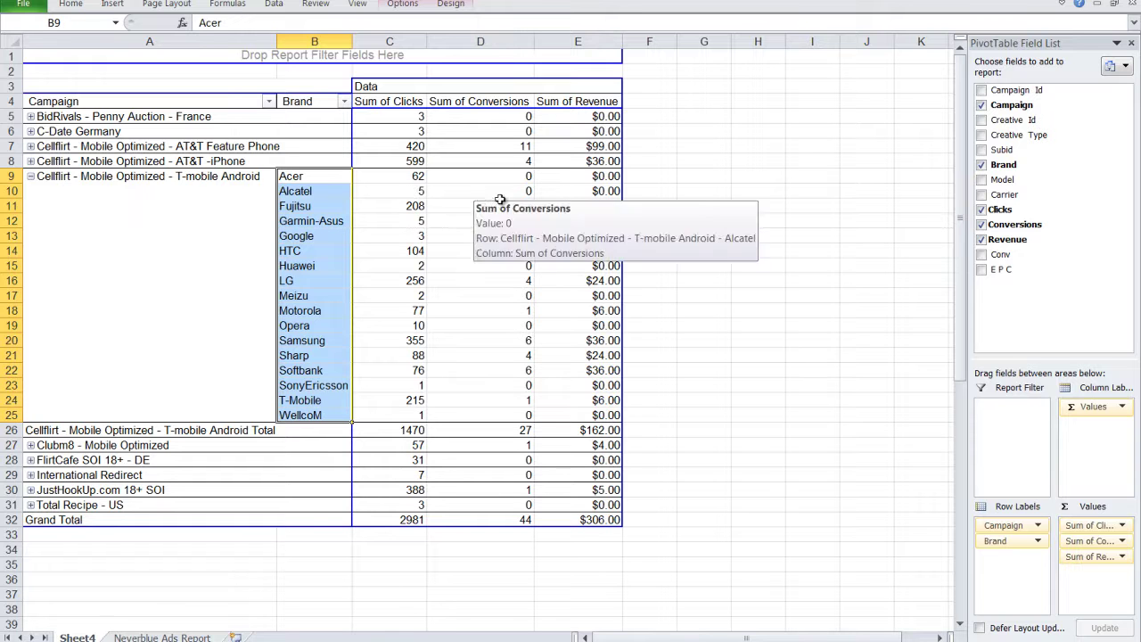
pyautogui.click(651, 206)
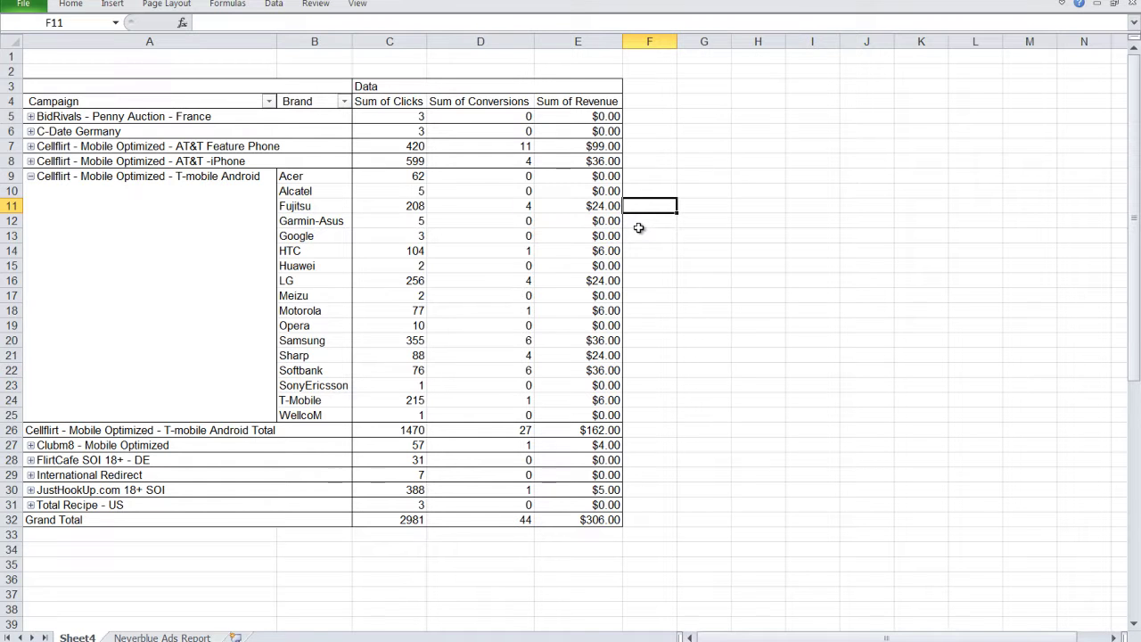
# - Start a new calculated field in the PivotTable and name it Conversion Rate
pyautogui.click(595, 190)
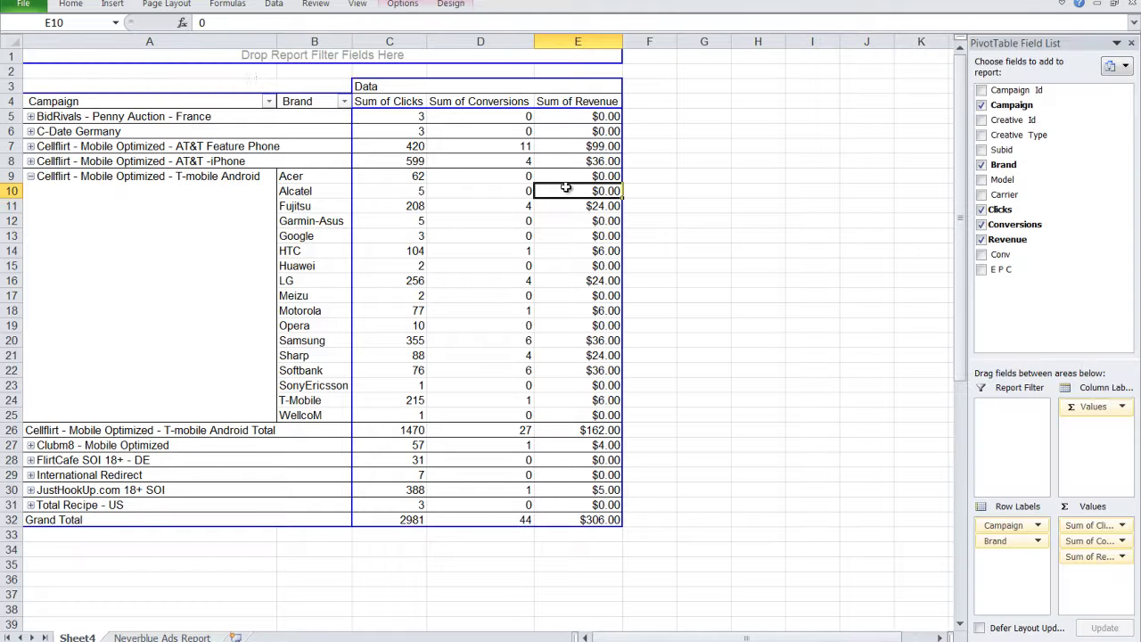
pyautogui.click(67, 4)
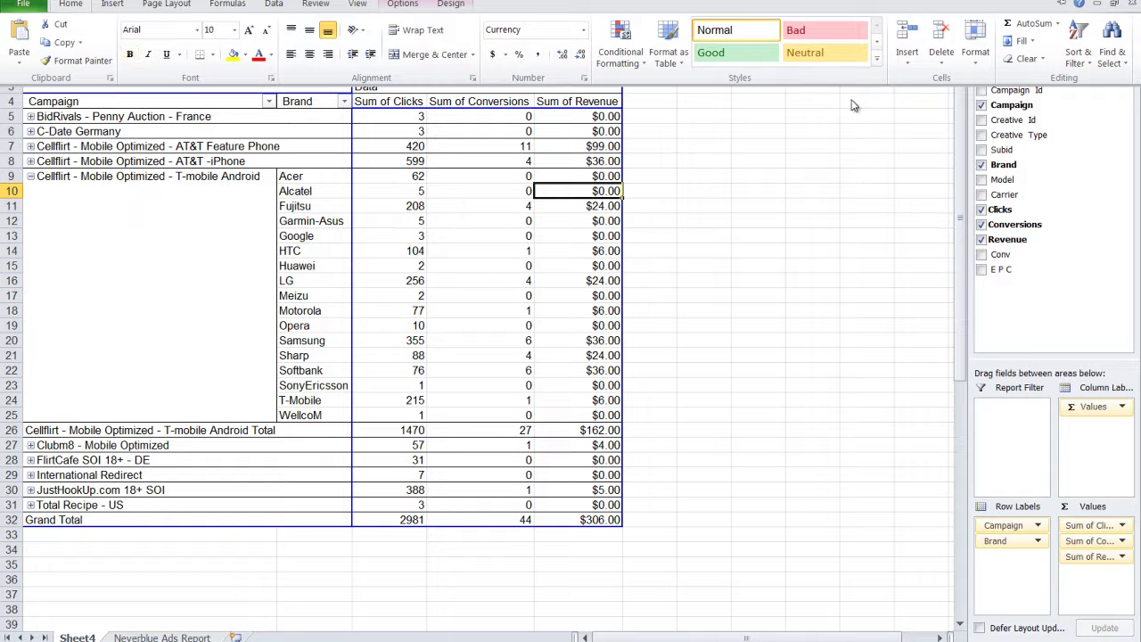
pyautogui.click(907, 55)
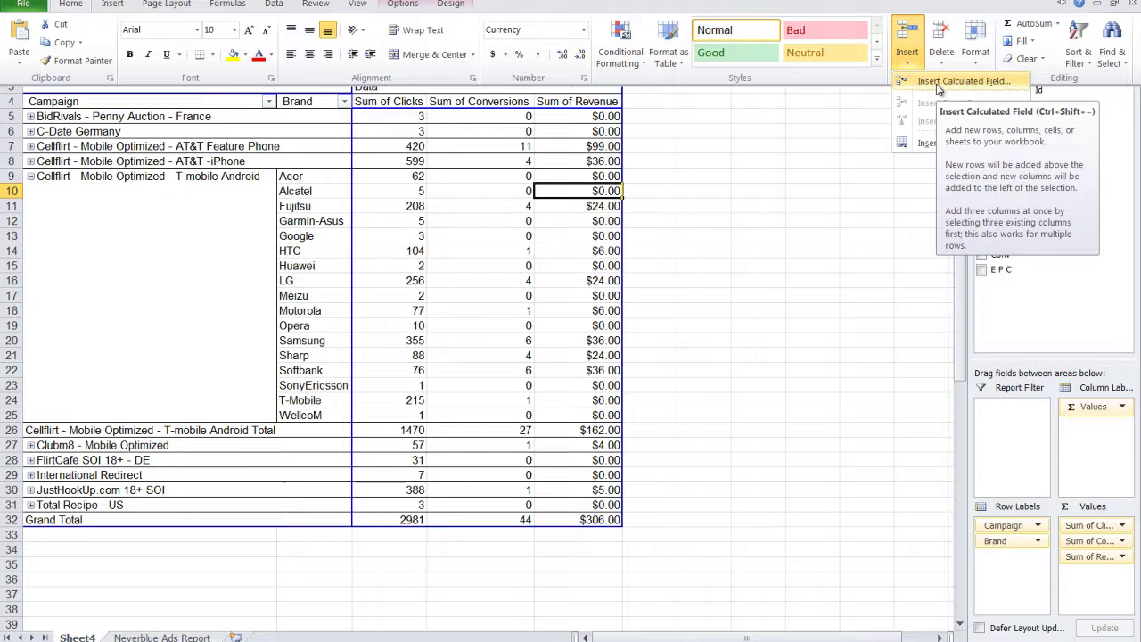
pyautogui.click(938, 82)
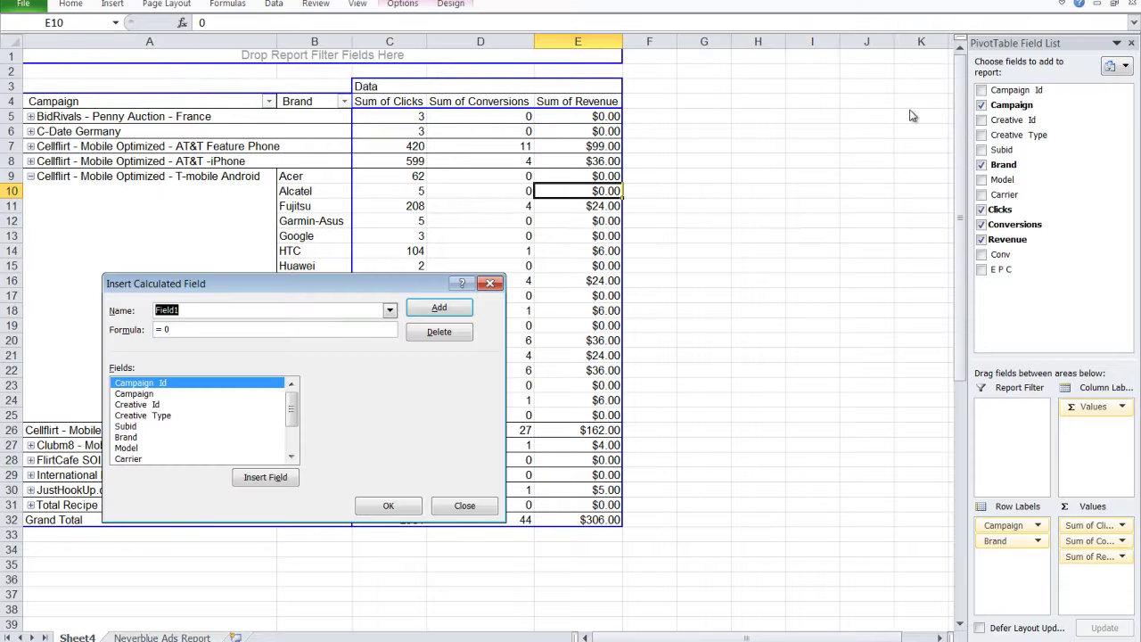
pyautogui.write('Conversion Rate')
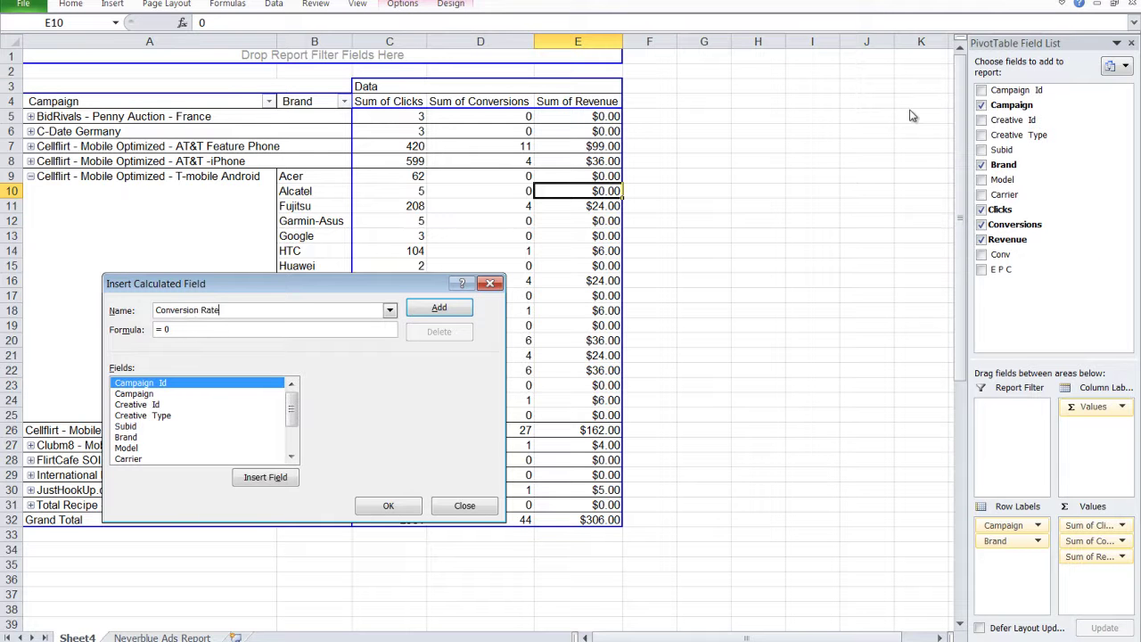
# - Define the Conversion Rate formula as Conversions divided by Clicks, and add the calculated field to the PivotTable
pyautogui.press('Tab')
pyautogui.write('=')
pyautogui.moveTo(291, 412); pyautogui.dragTo(292, 436)
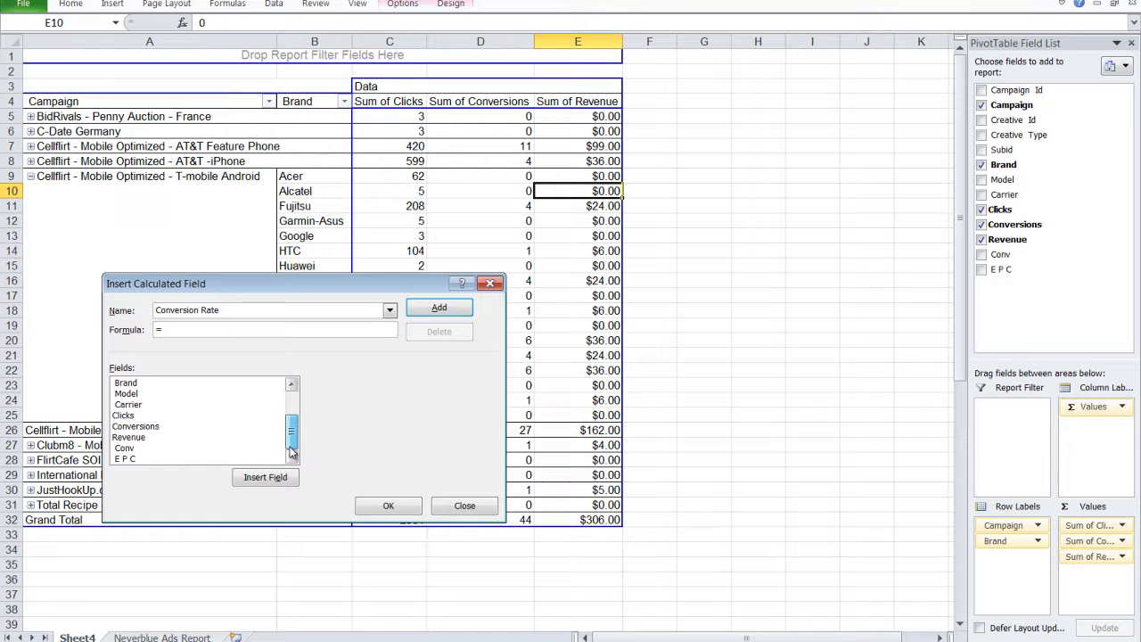
pyautogui.click(141, 427)
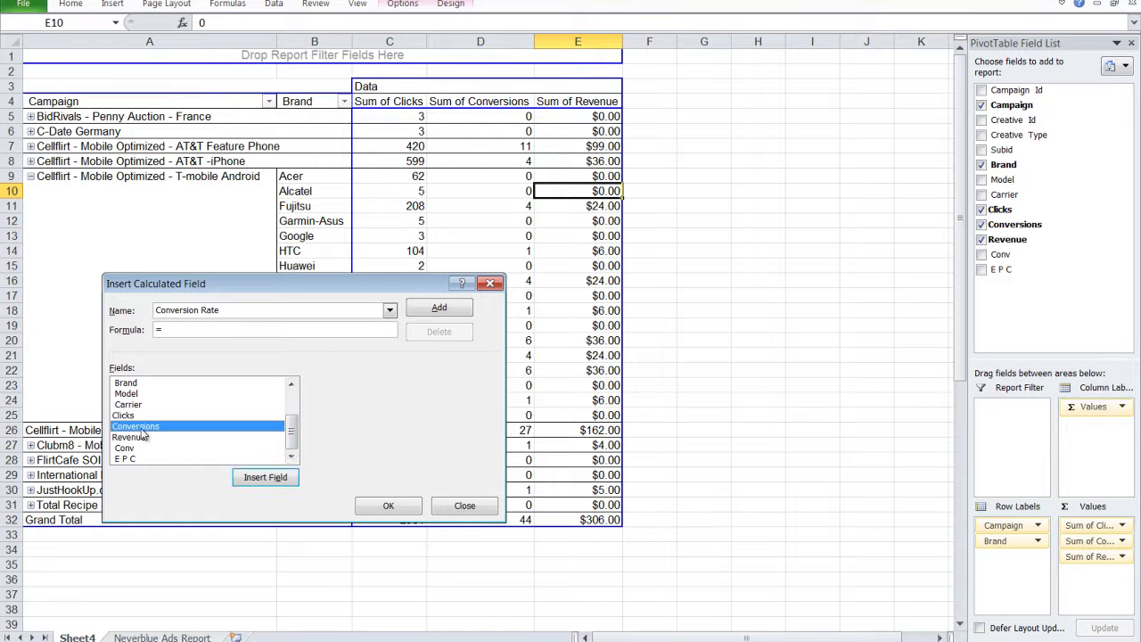
pyautogui.click(265, 479)
pyautogui.write('/')
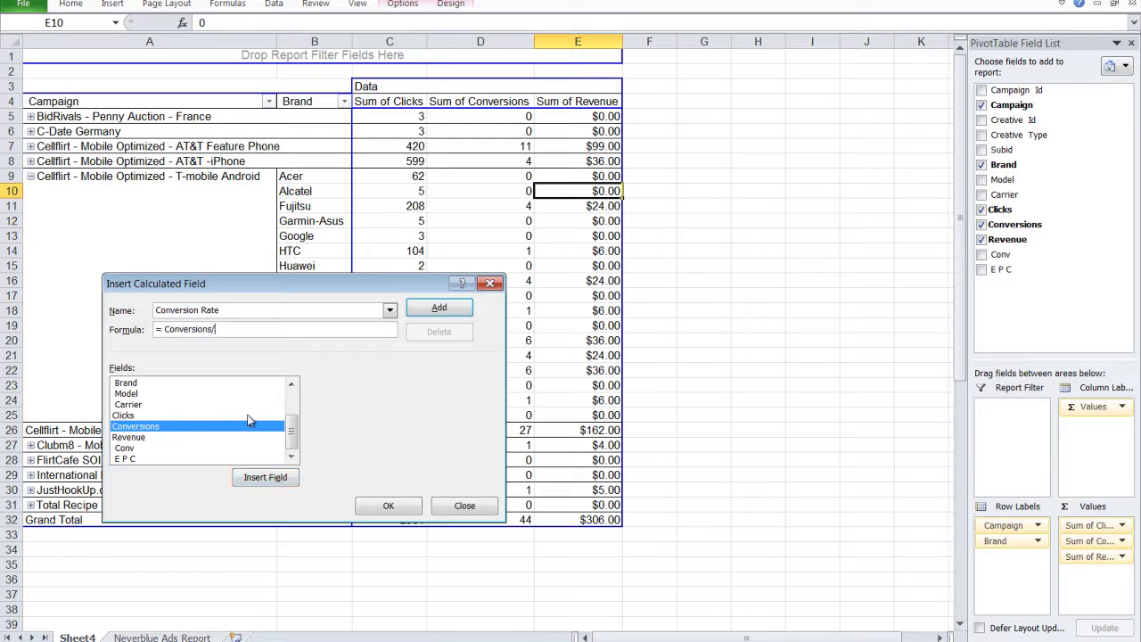
pyautogui.click(248, 416)
pyautogui.click(266, 478)
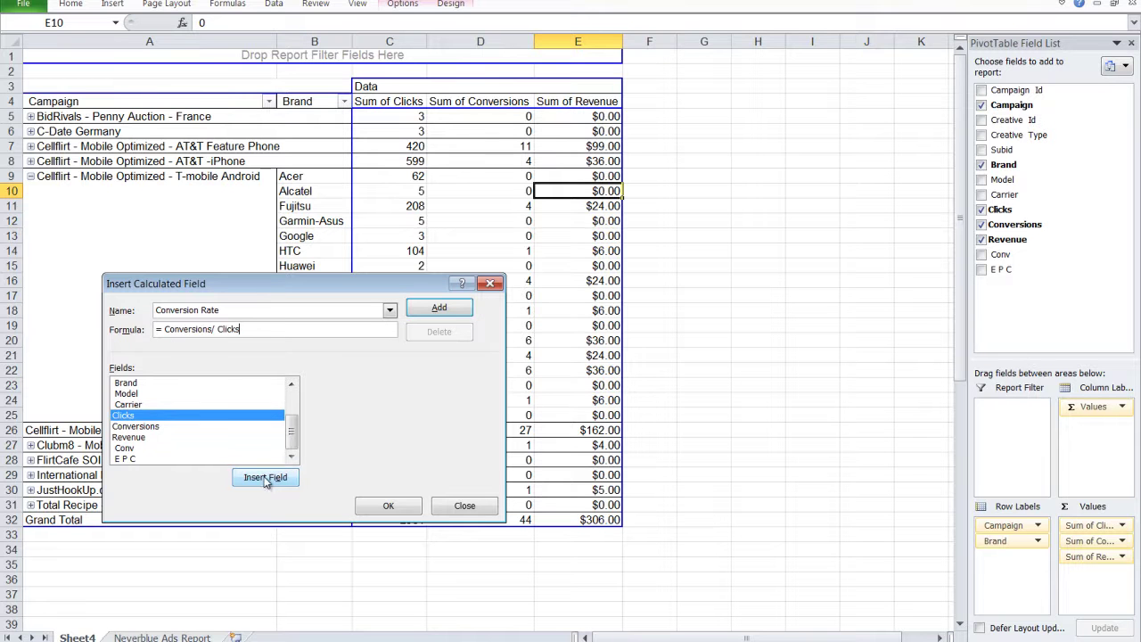
pyautogui.click(394, 506)
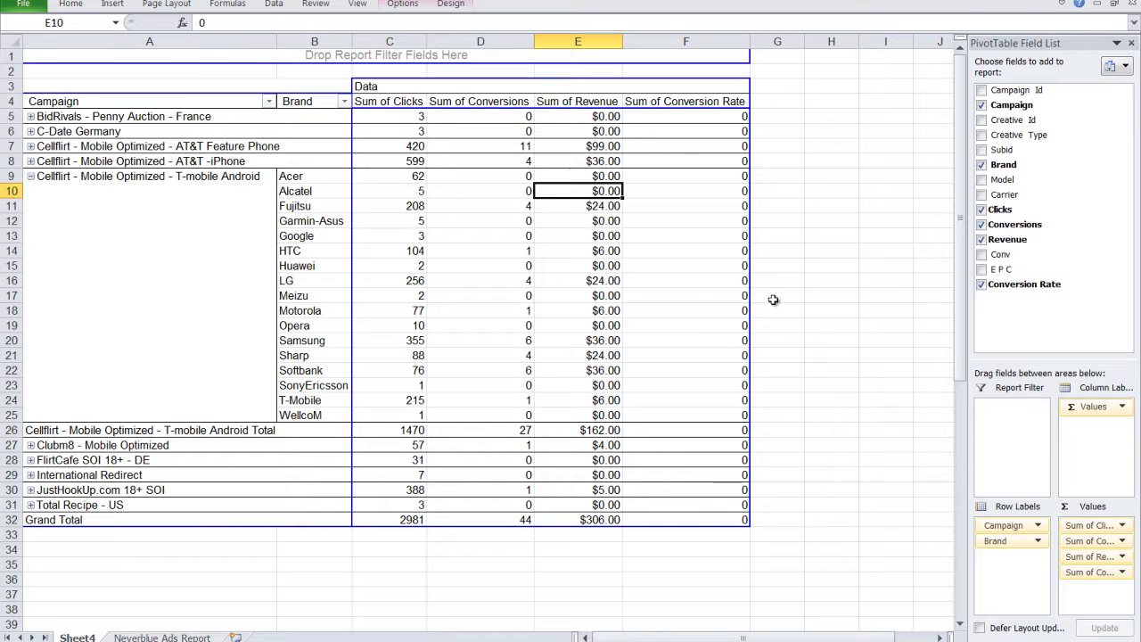
# - Format all values in the Sum of Conversion Rate column as Percentage with 3 decimal places
pyautogui.click(736, 116)
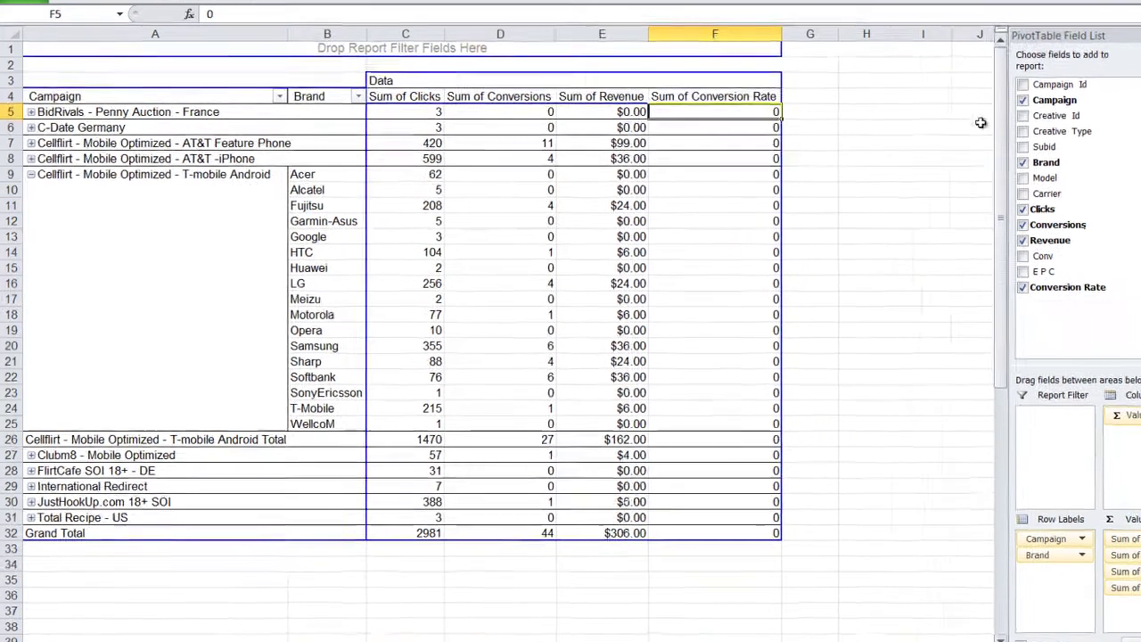
pyautogui.hotkey('ctrl', 'shift', 'Down')
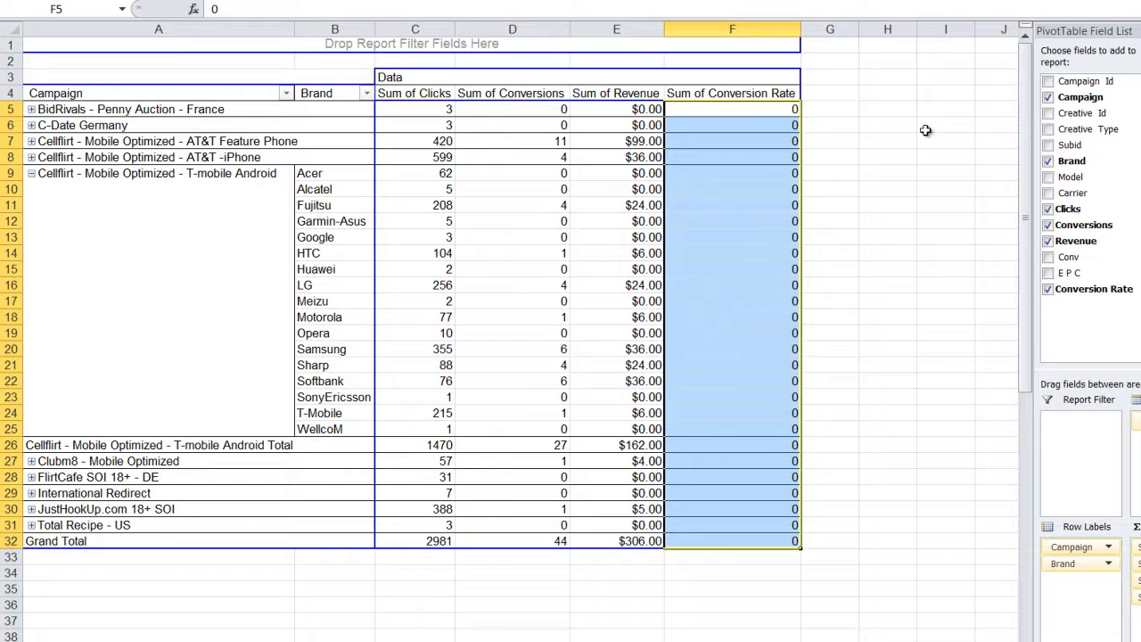
pyautogui.hotkey('ctrl', '1')
pyautogui.click(152, 352)
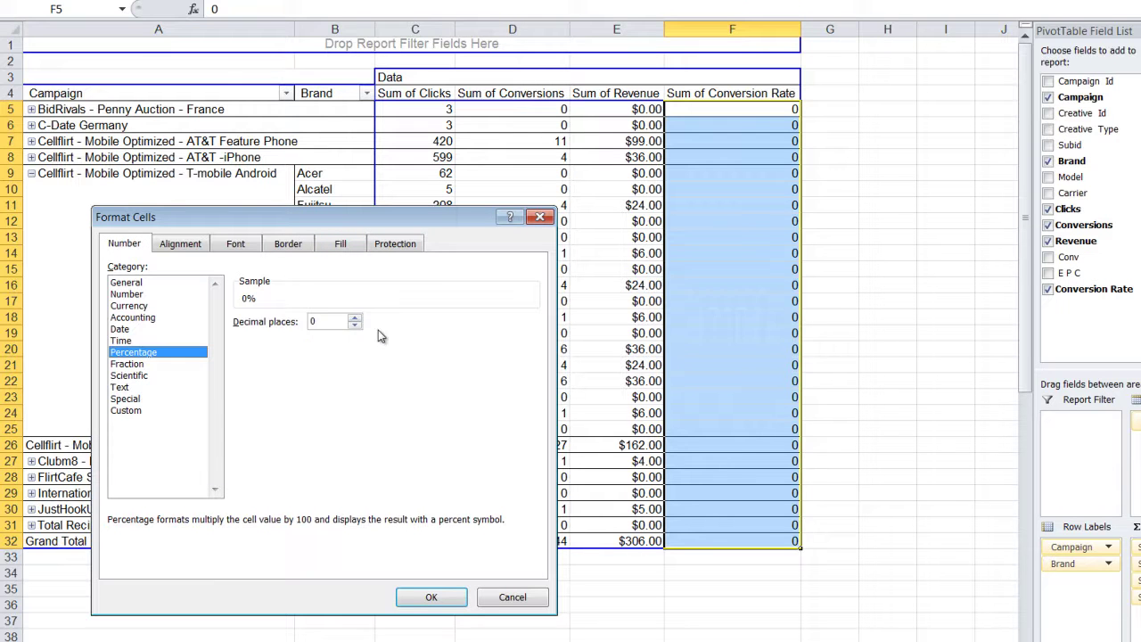
pyautogui.doubleClick(338, 323)
pyautogui.write('3')
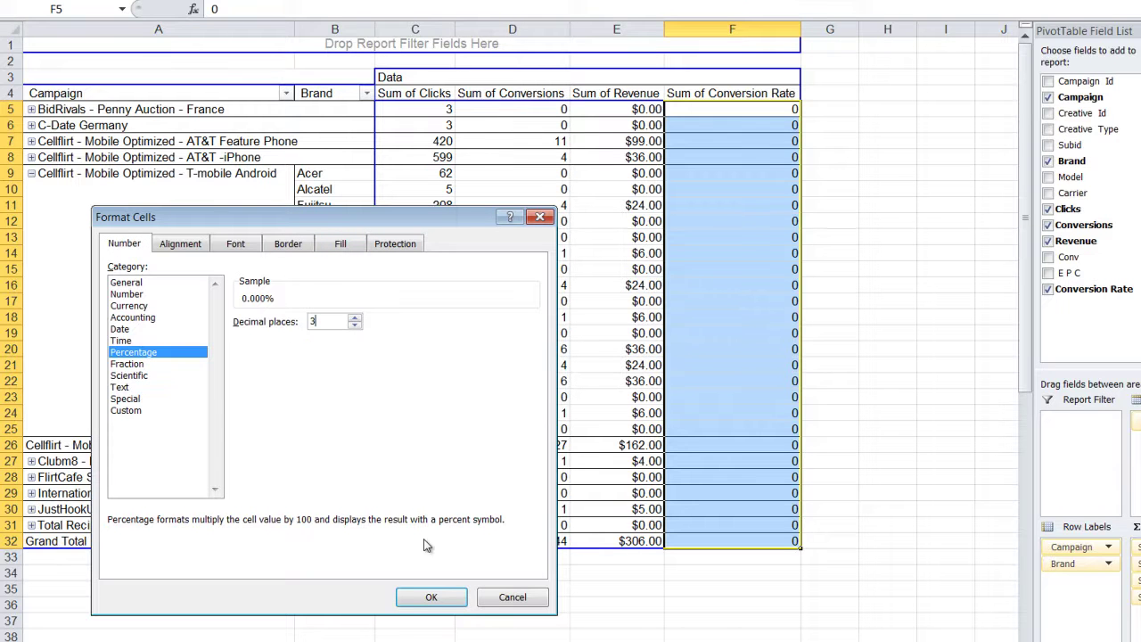
pyautogui.click(434, 597)
pyautogui.click(830, 365)
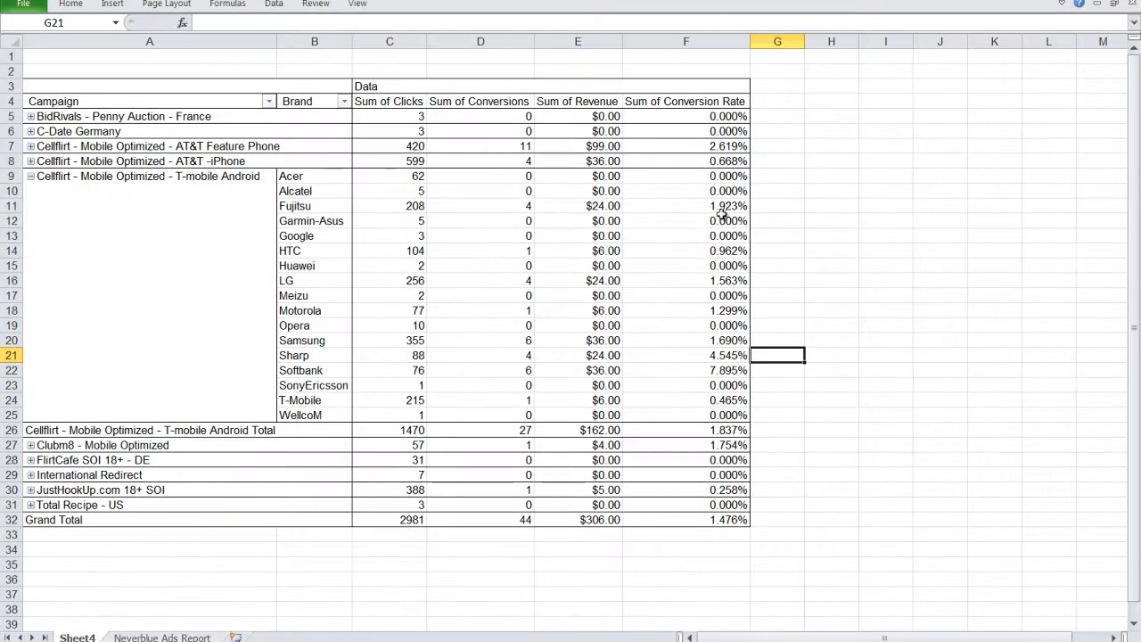
# - Highlight the T-mobile Android campaign's Sharp and Softbank rows, and move the Brand field from the row labels to the report filter
pyautogui.moveTo(711, 176); pyautogui.dragTo(692, 429)
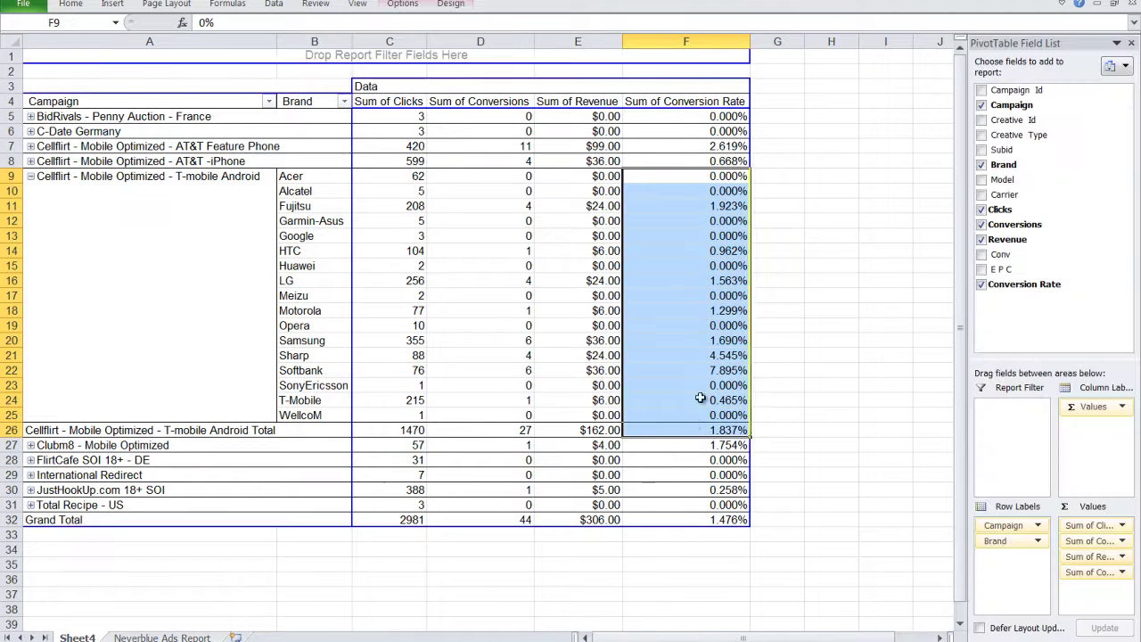
pyautogui.moveTo(713, 355); pyautogui.dragTo(331, 374)
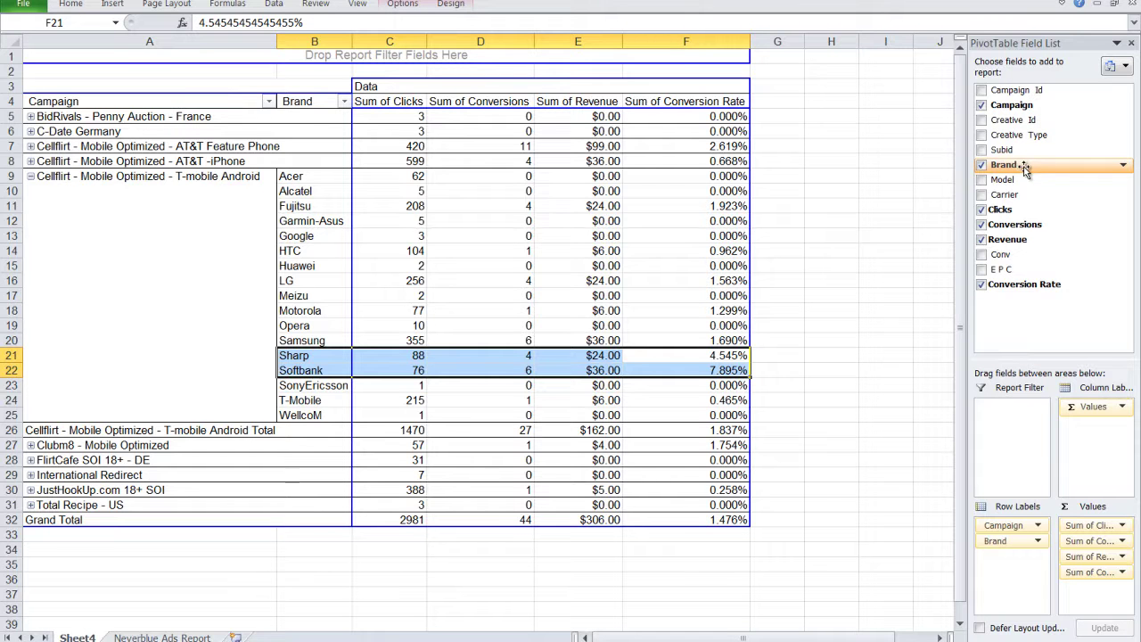
pyautogui.moveTo(1031, 169); pyautogui.dragTo(1020, 417)
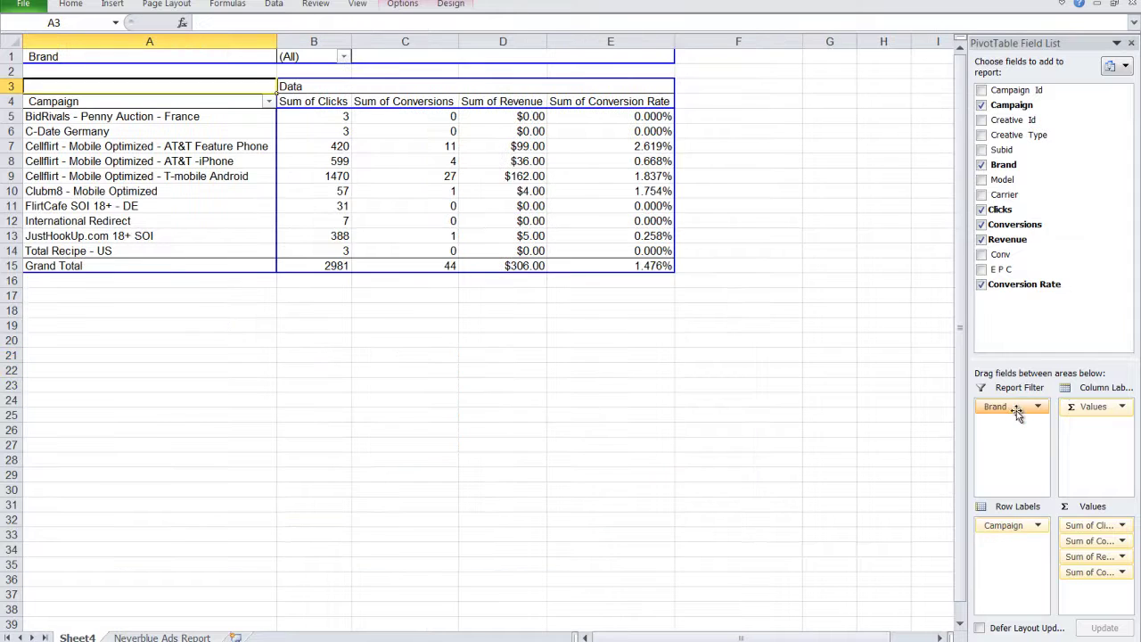
# - Filter the PivotTable by Brand with multiple selection so that only Sharp and Softbank are included
pyautogui.click(229, 60)
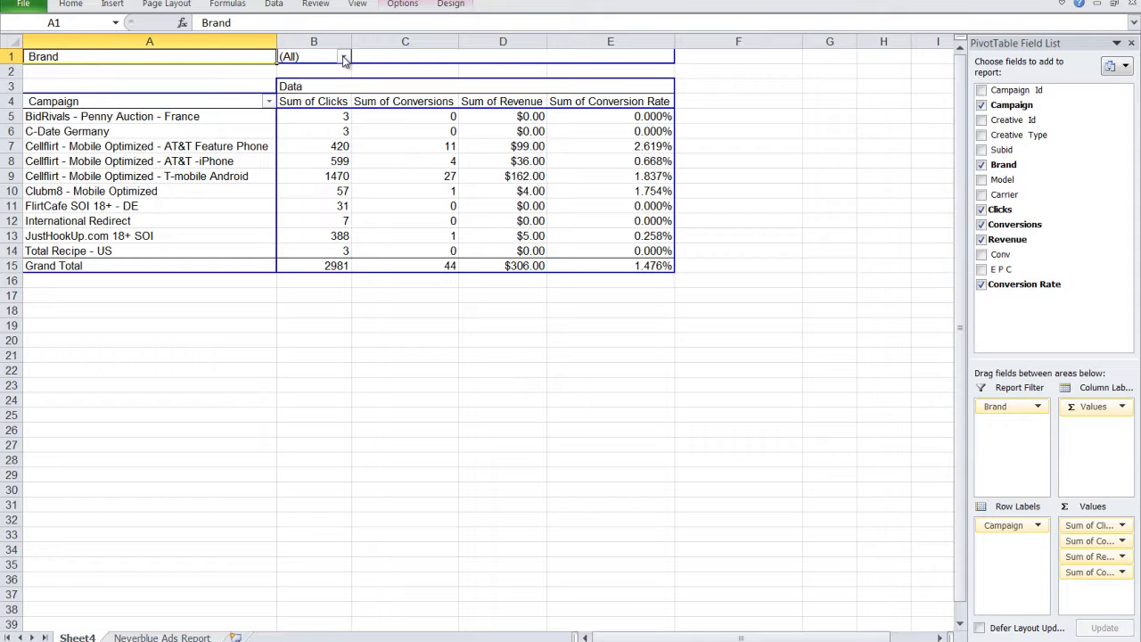
pyautogui.click(344, 57)
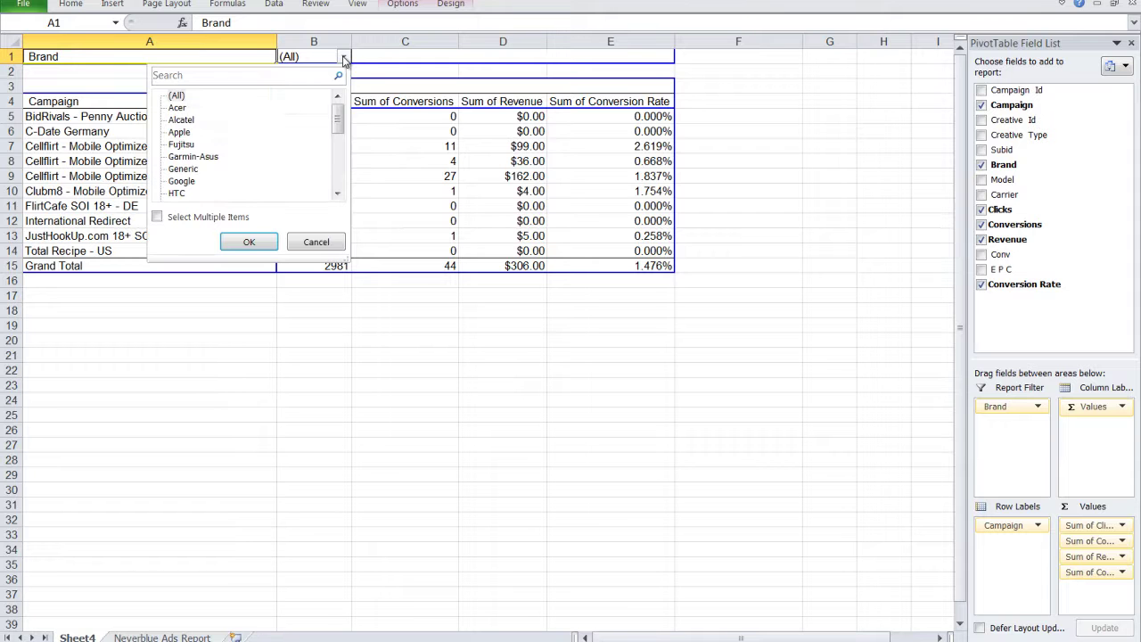
pyautogui.click(196, 225)
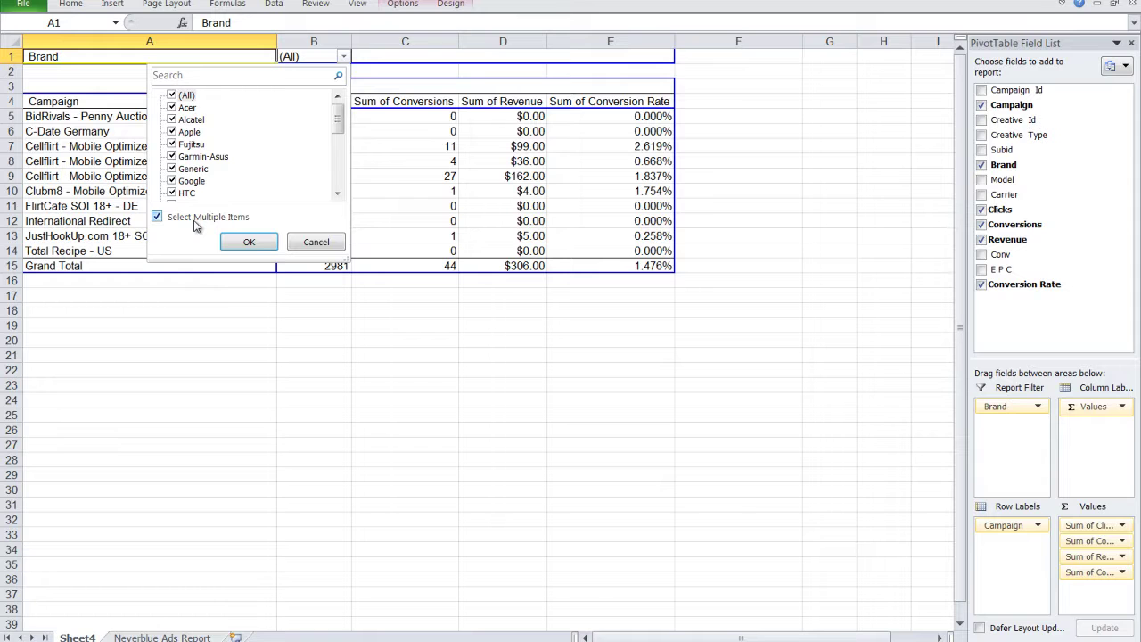
pyautogui.click(172, 95)
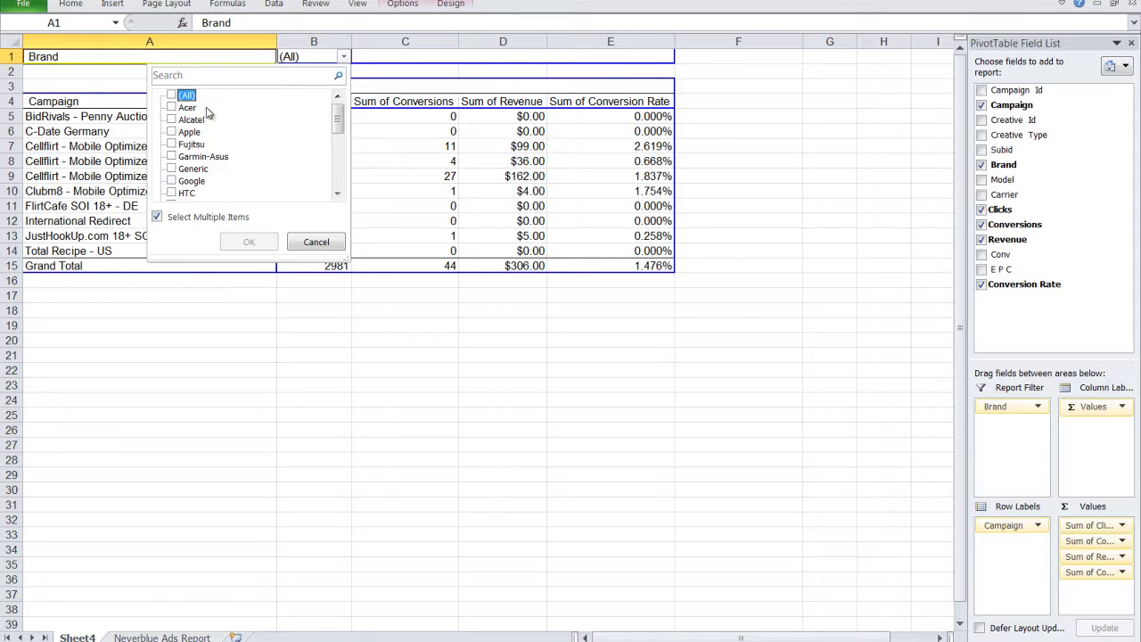
pyautogui.moveTo(339, 116); pyautogui.dragTo(339, 173)
pyautogui.click(172, 132)
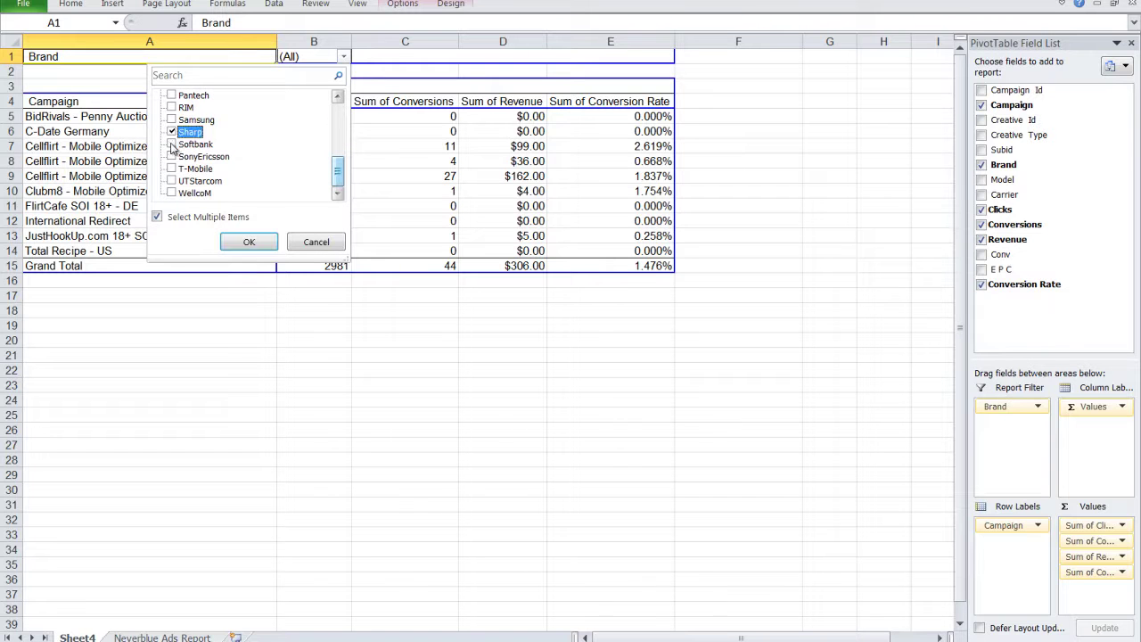
pyautogui.click(172, 145)
pyautogui.click(250, 241)
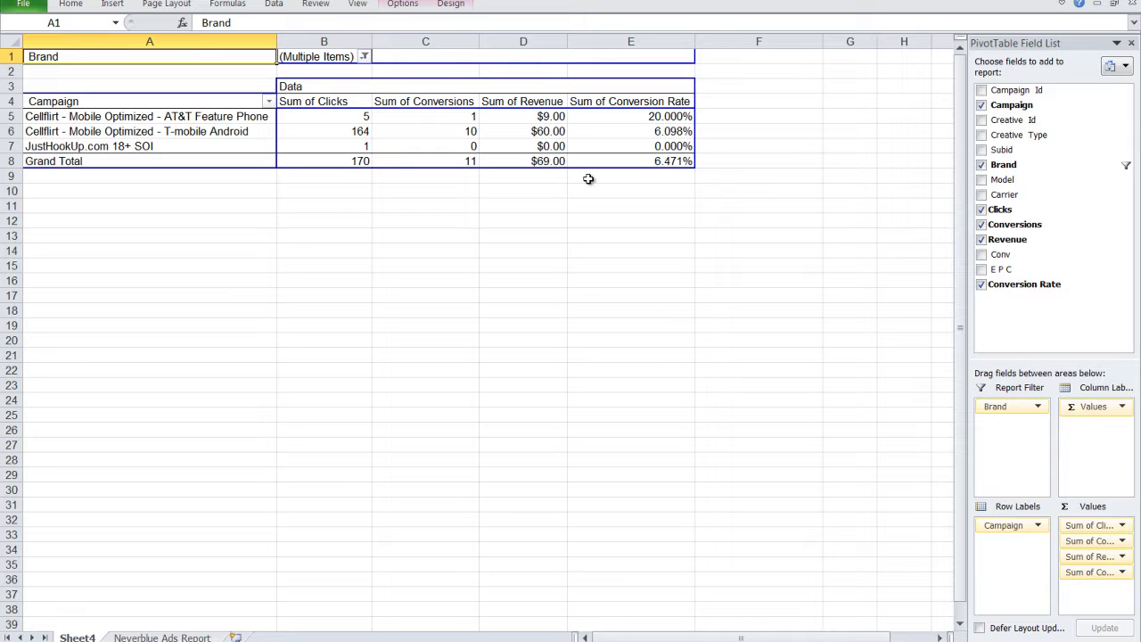
# - Add the Subid field to the row labels and highlight the conversion rates of the JumpTap T-mobile Android ad13, ad19 and ad23 rows
pyautogui.click(981, 150)
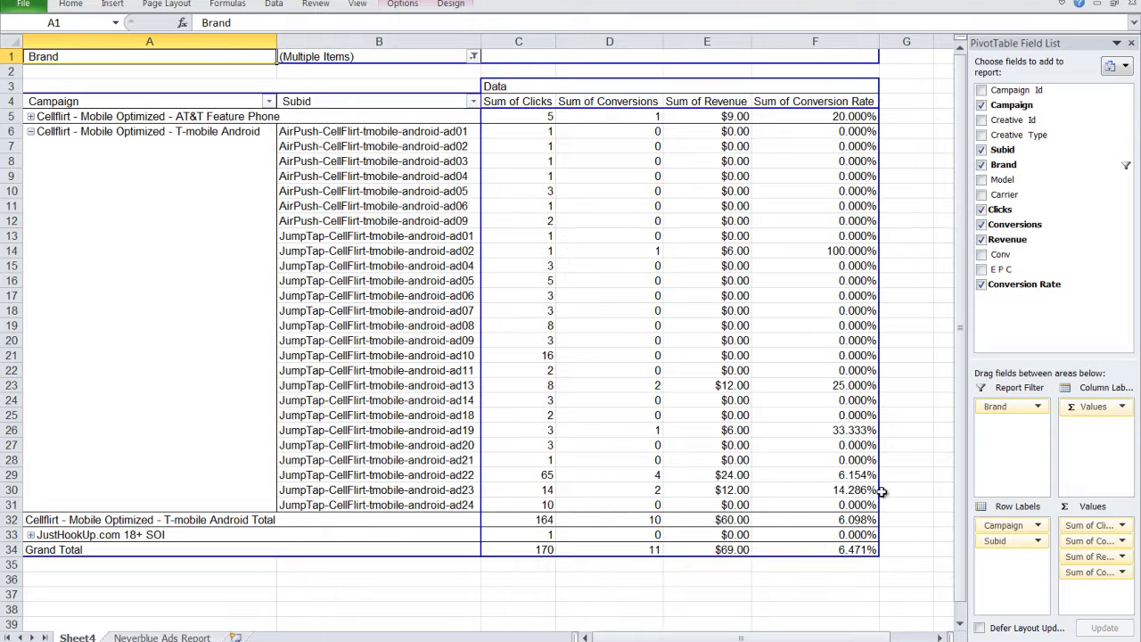
pyautogui.click(852, 492)
pyautogui.keyDown('ctrl'); pyautogui.click(848, 436); pyautogui.keyUp('ctrl')
pyautogui.keyDown('ctrl'); pyautogui.click(845, 388); pyautogui.keyUp('ctrl')
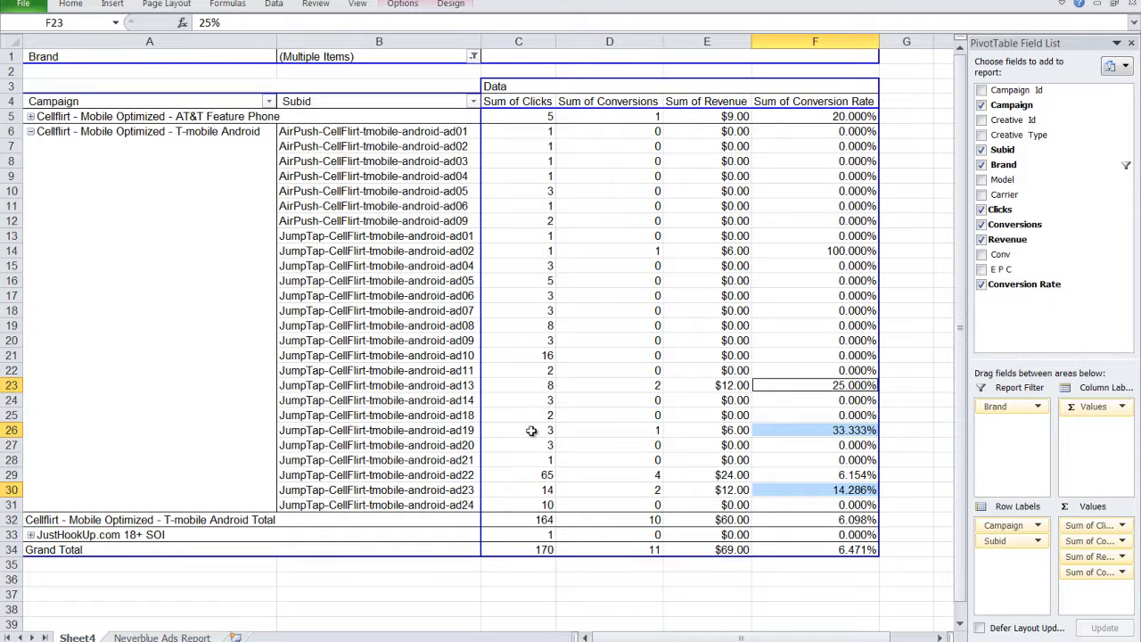
pyautogui.moveTo(557, 432)
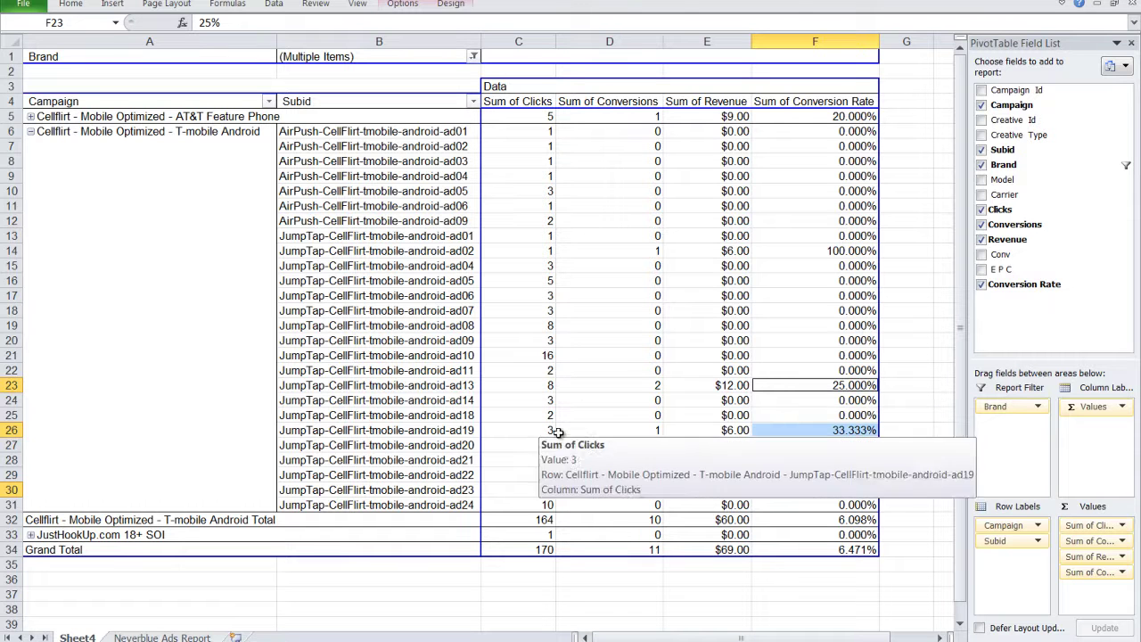
# - Examine the JumpTap T-mobile Android ad23, ad24 and ad10 rows, checking the clicks and conversions of ad10
pyautogui.click(449, 492)
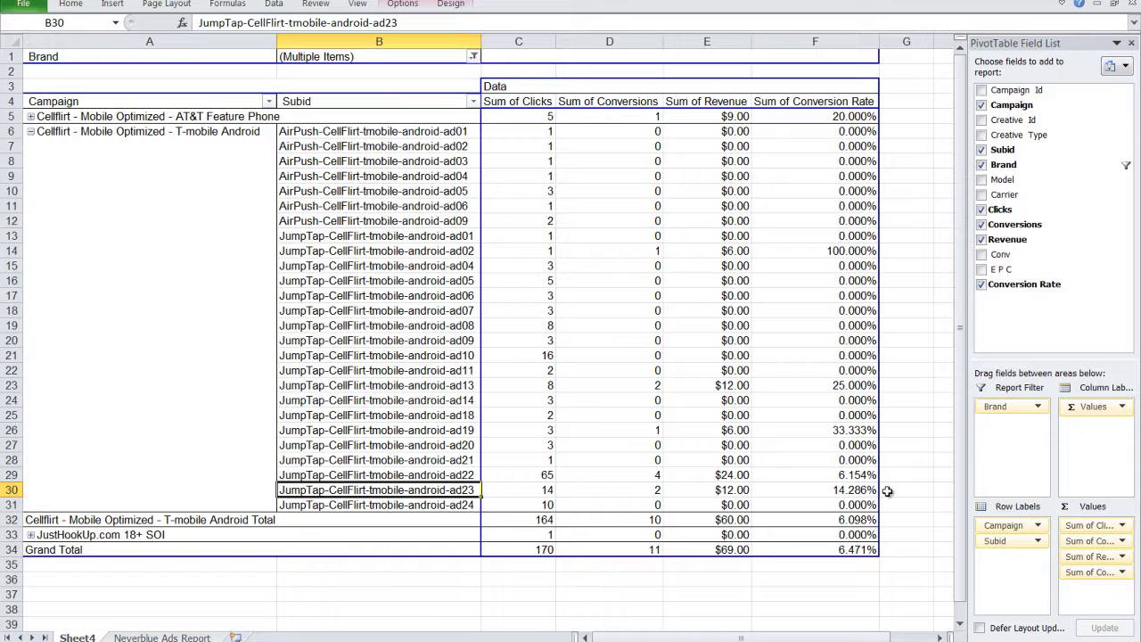
pyautogui.press('Down')
pyautogui.click(408, 354)
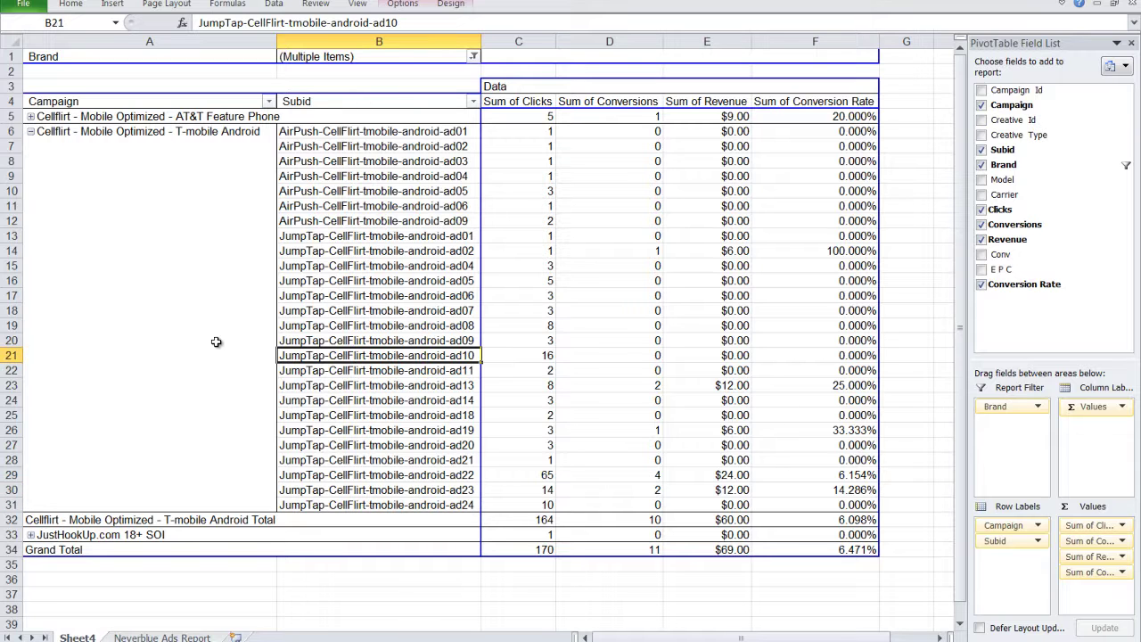
pyautogui.click(542, 355)
pyautogui.click(639, 353)
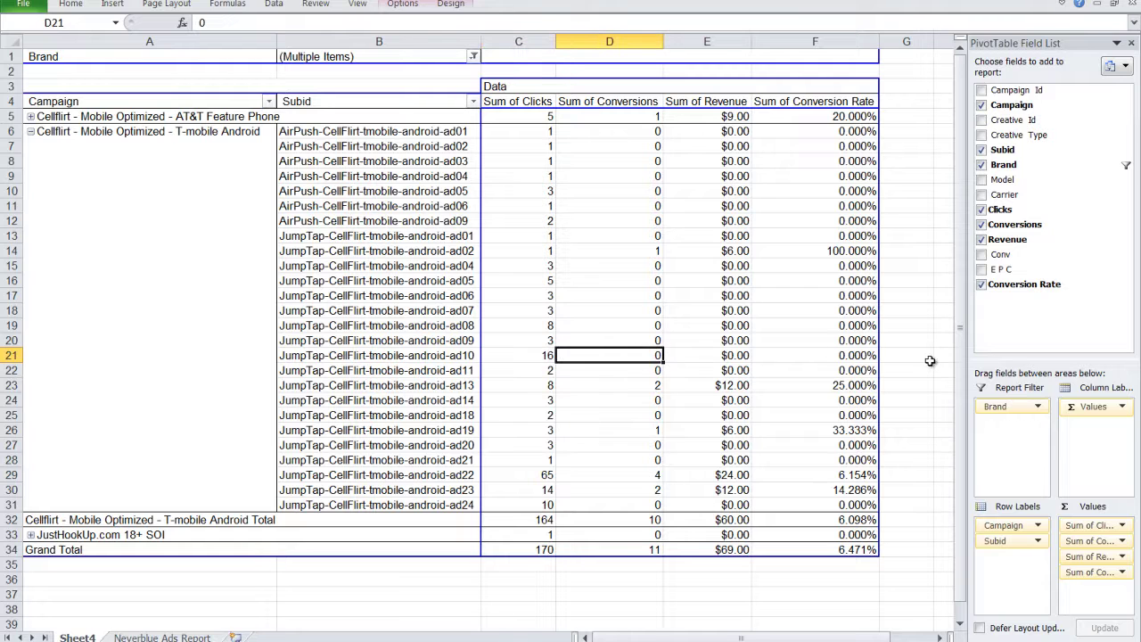